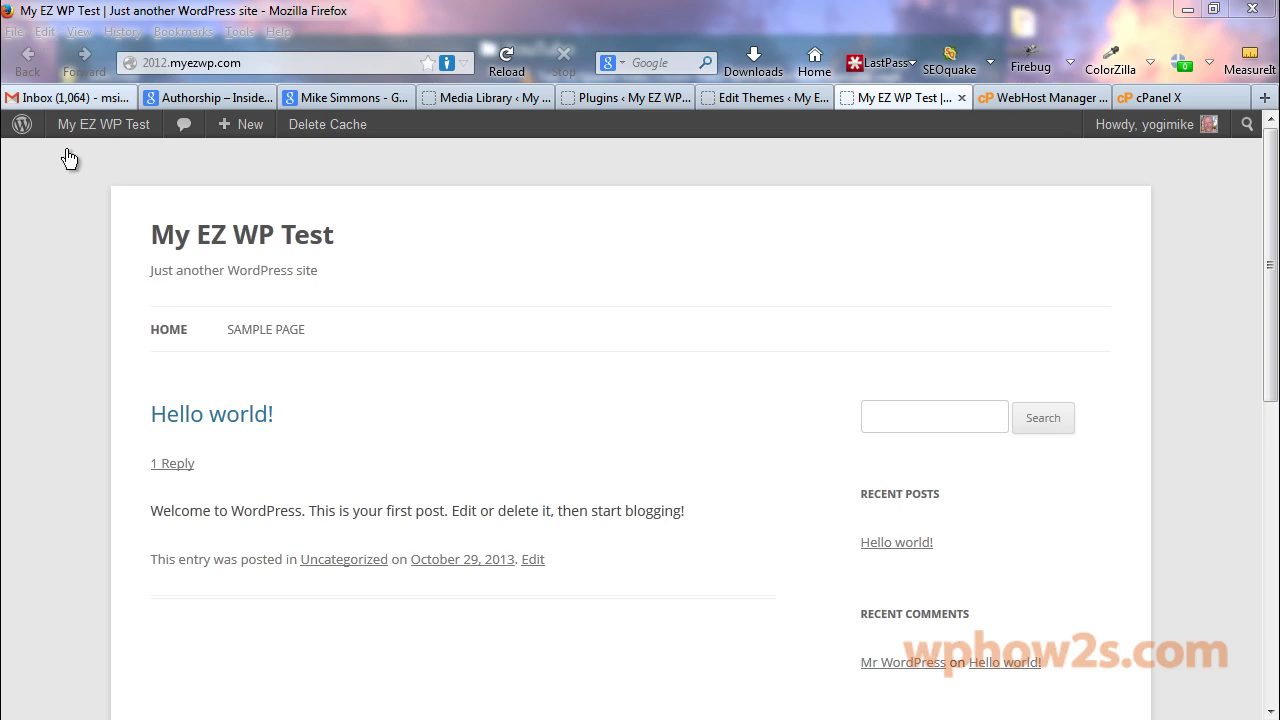
Step: Bring up cPanel and open its File Manager at the Web Root (public_html/www) directory
key(alt)
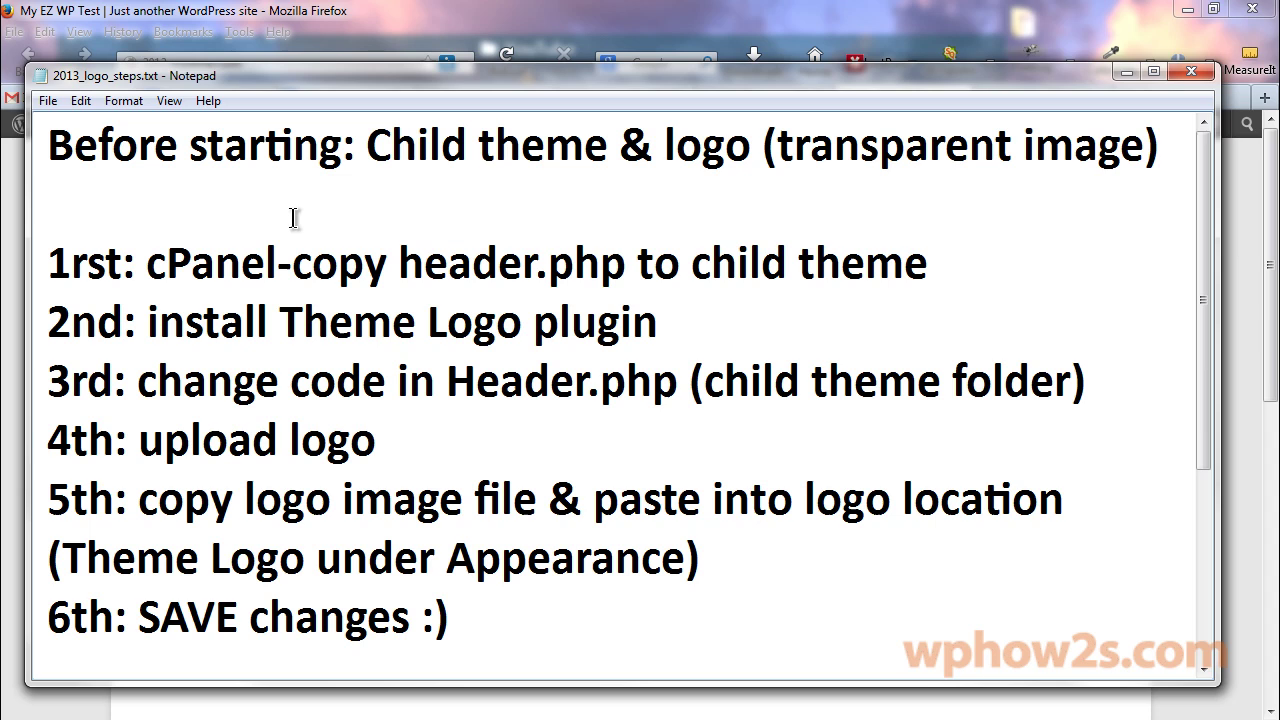
click(1124, 73)
click(1155, 97)
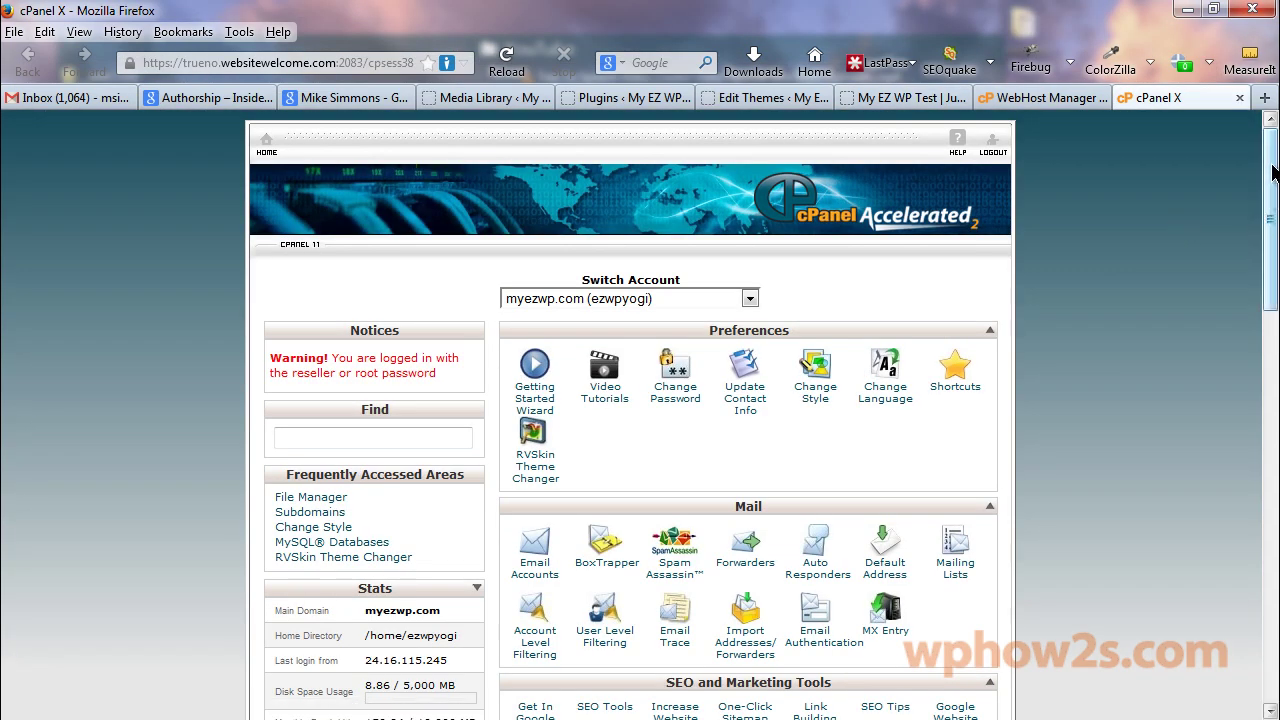
drag(1273, 172, 1262, 352)
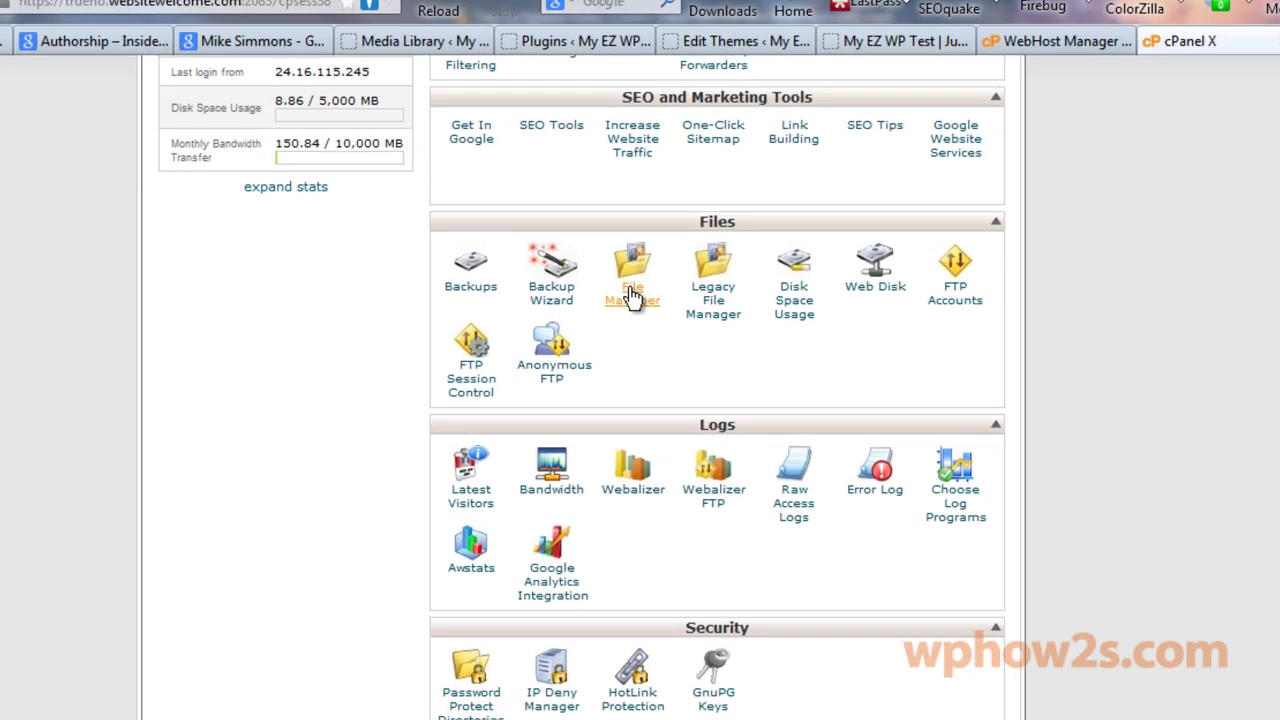
click(632, 296)
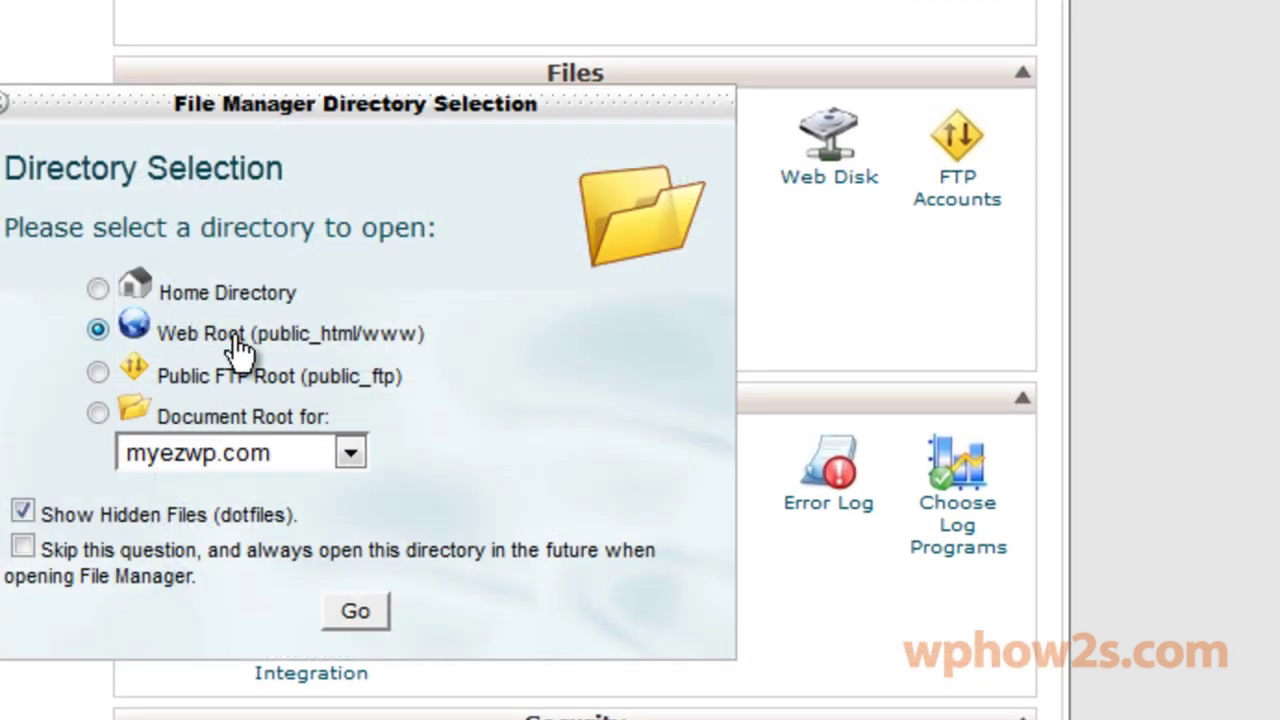
click(345, 614)
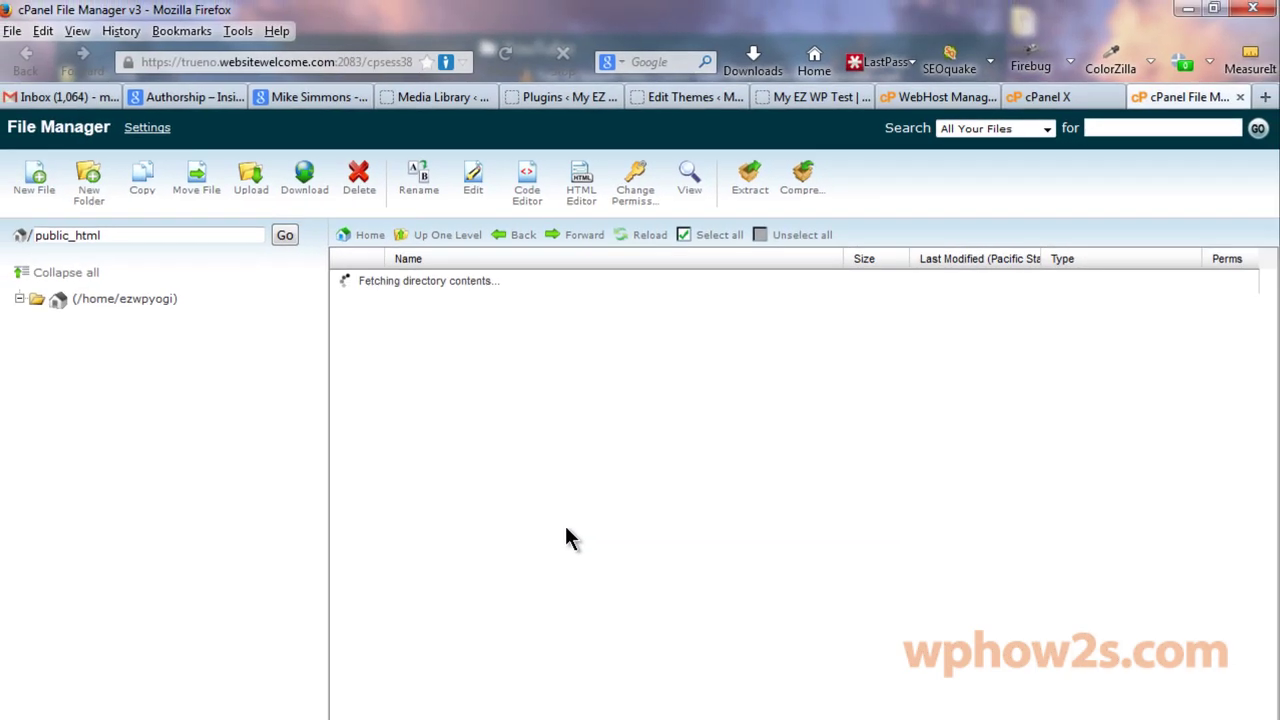
Step: Navigate through 2012, wp-content and themes, and open the twentytwelve theme folder
click(477, 420)
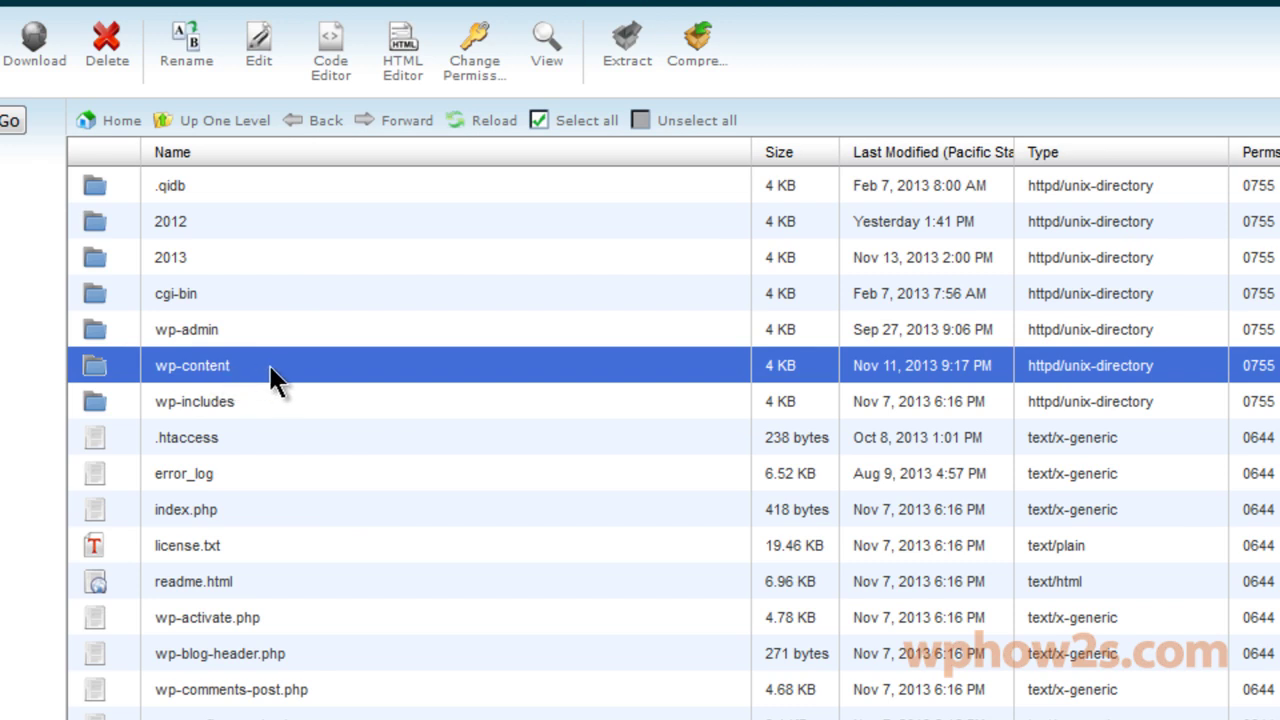
click(216, 222)
double_click(258, 230)
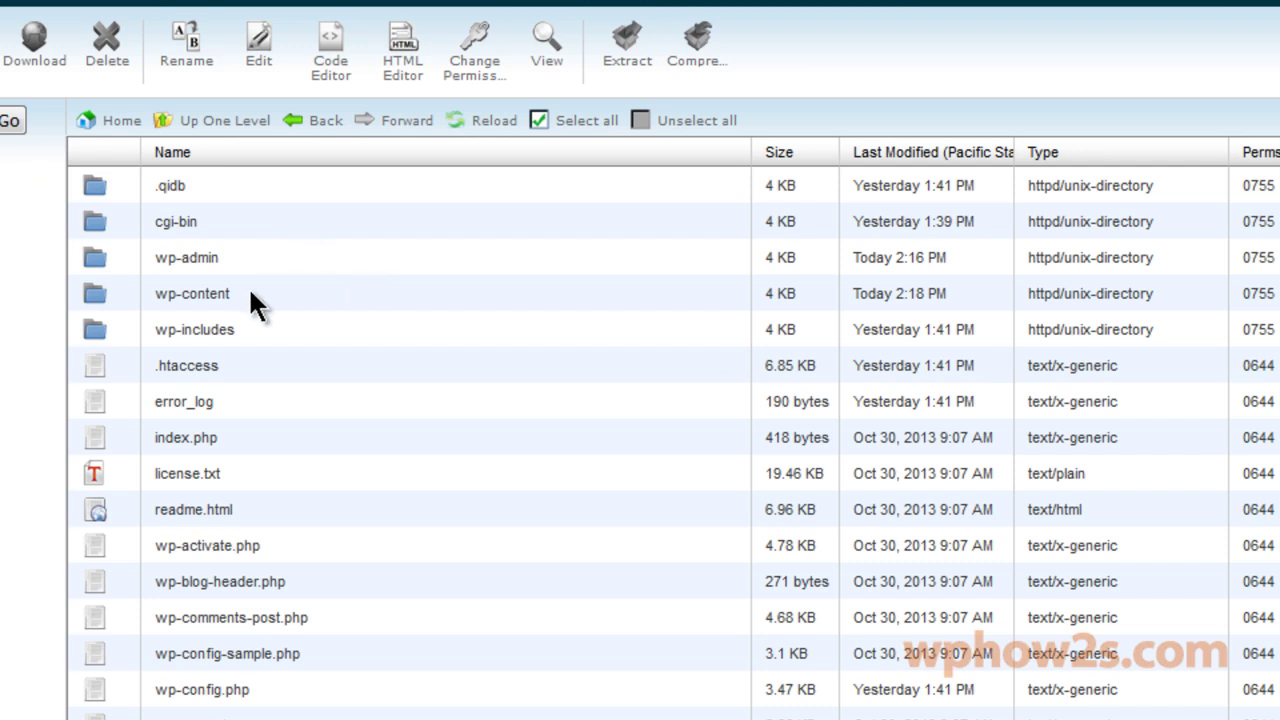
click(333, 290)
double_click(320, 296)
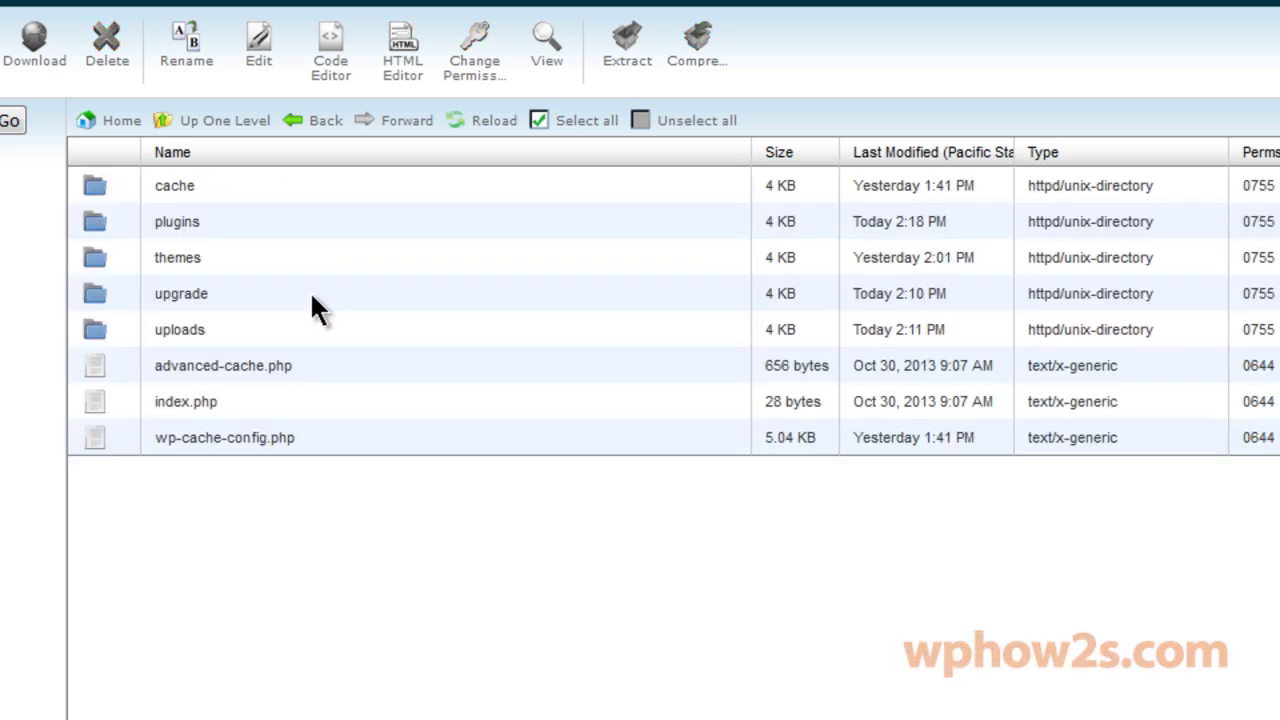
click(266, 262)
double_click(268, 263)
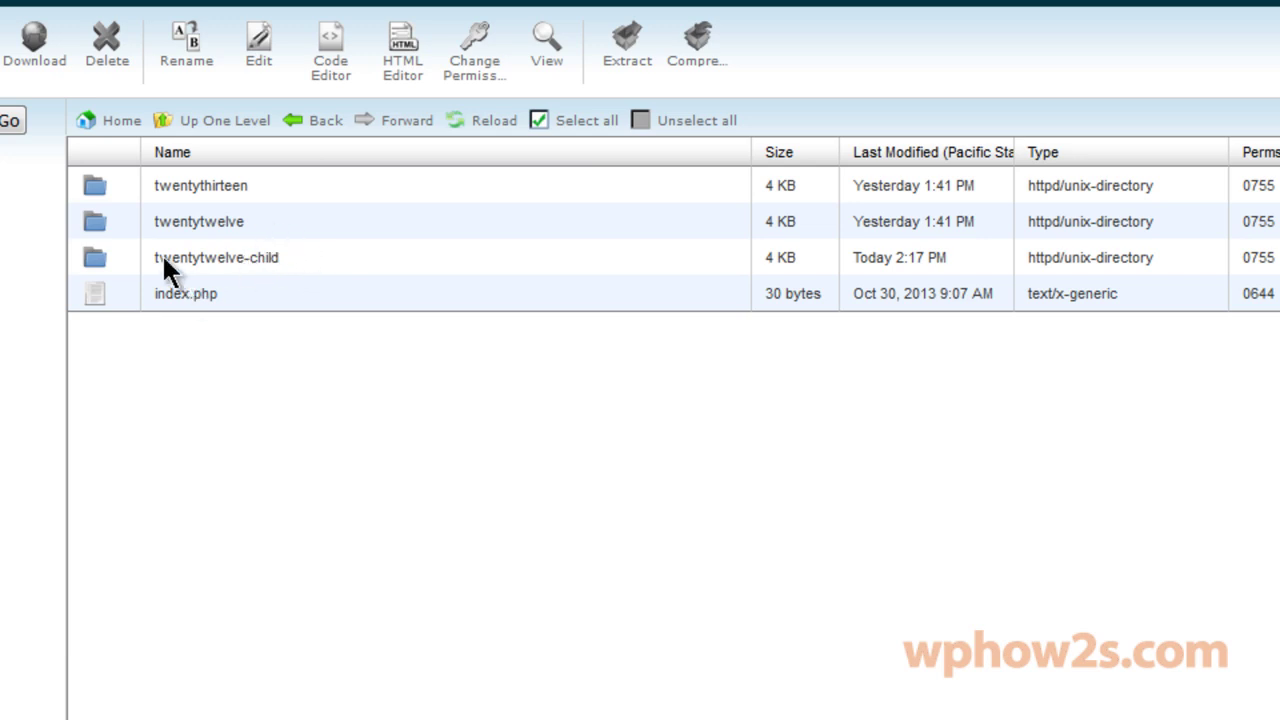
click(278, 222)
double_click(280, 223)
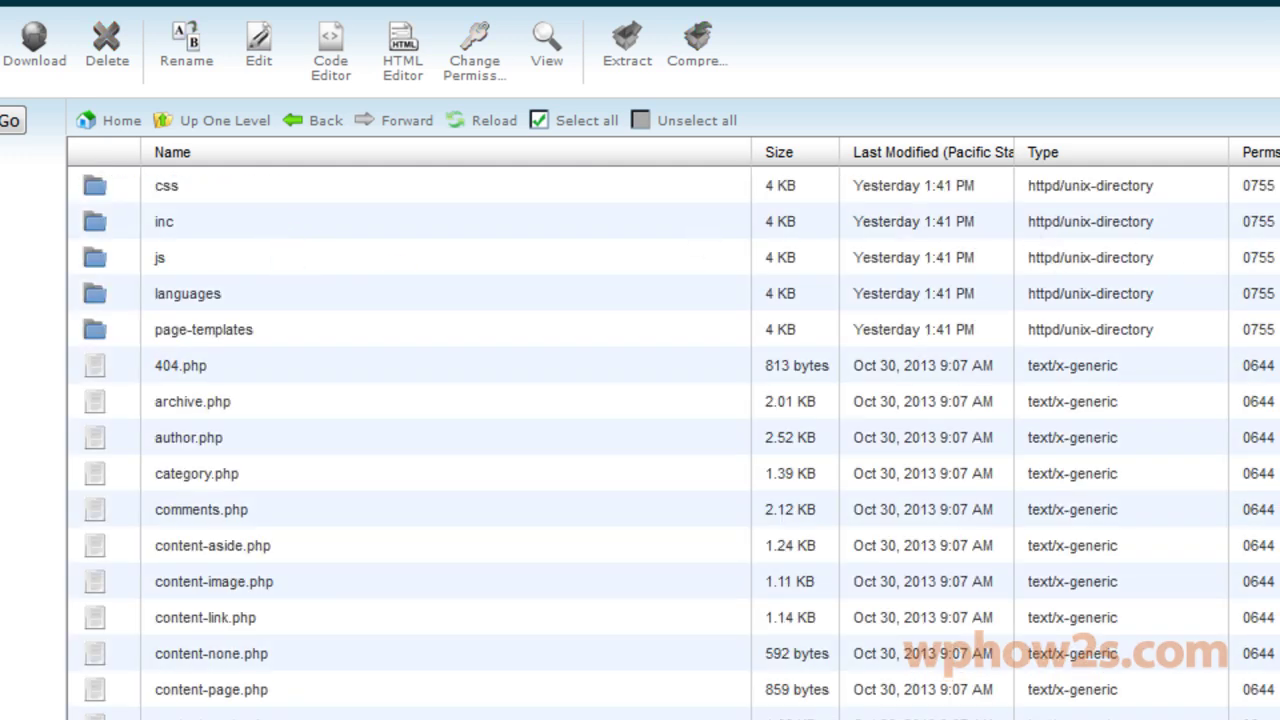
Step: Copy header.php from the parent theme folder to /public_html/2012/wp-content/themes/twentytwelve-child
scroll(1240, 250, down, 5)
scroll(1240, 250, down, 2)
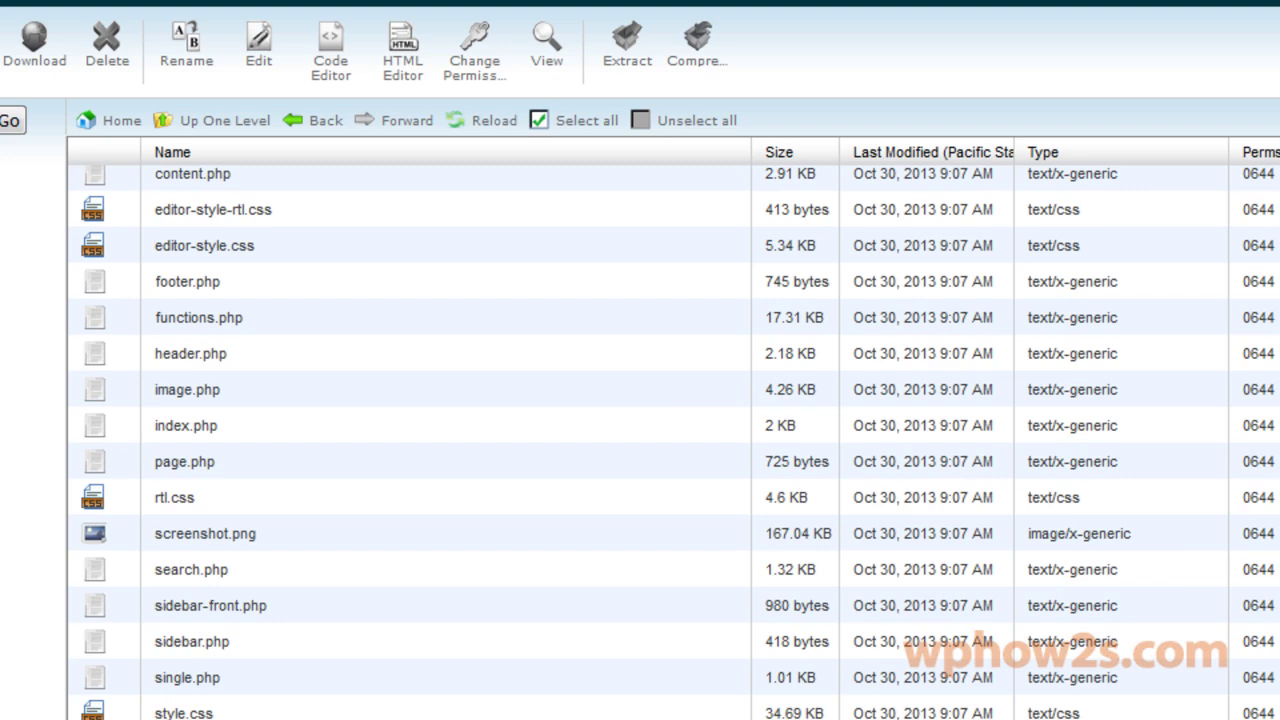
scroll(224, 456, up, 3)
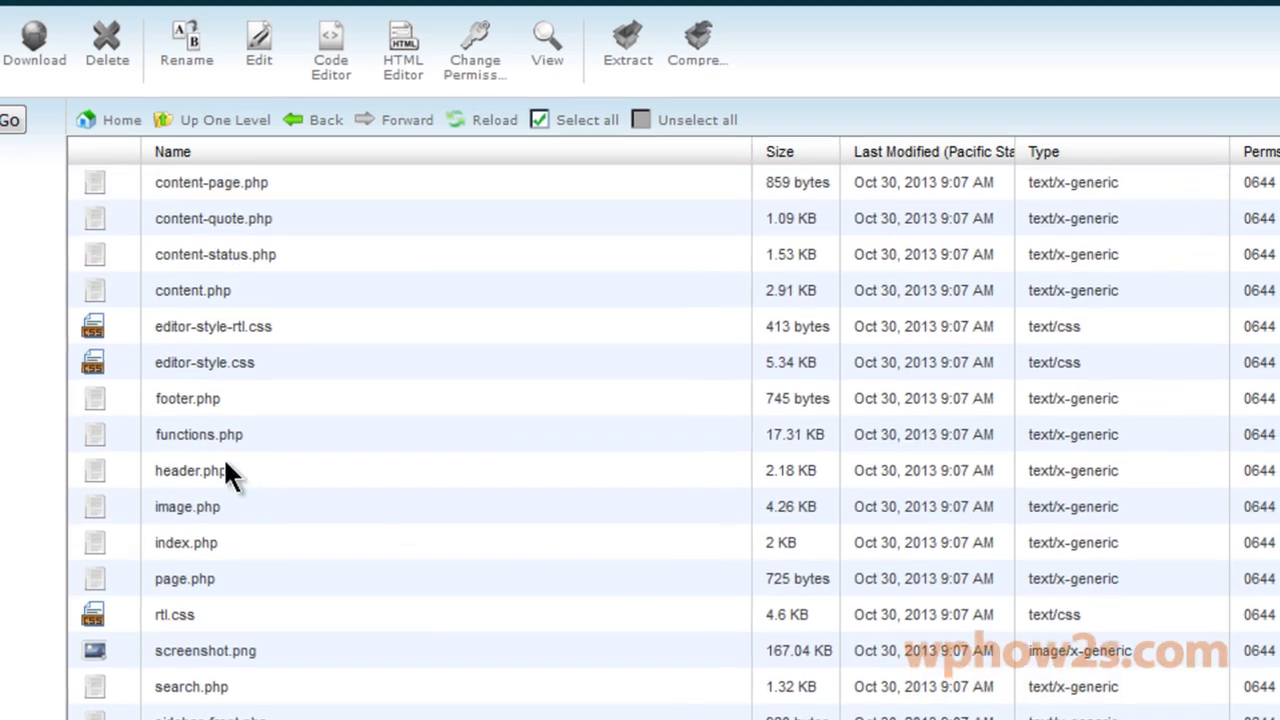
click(225, 460)
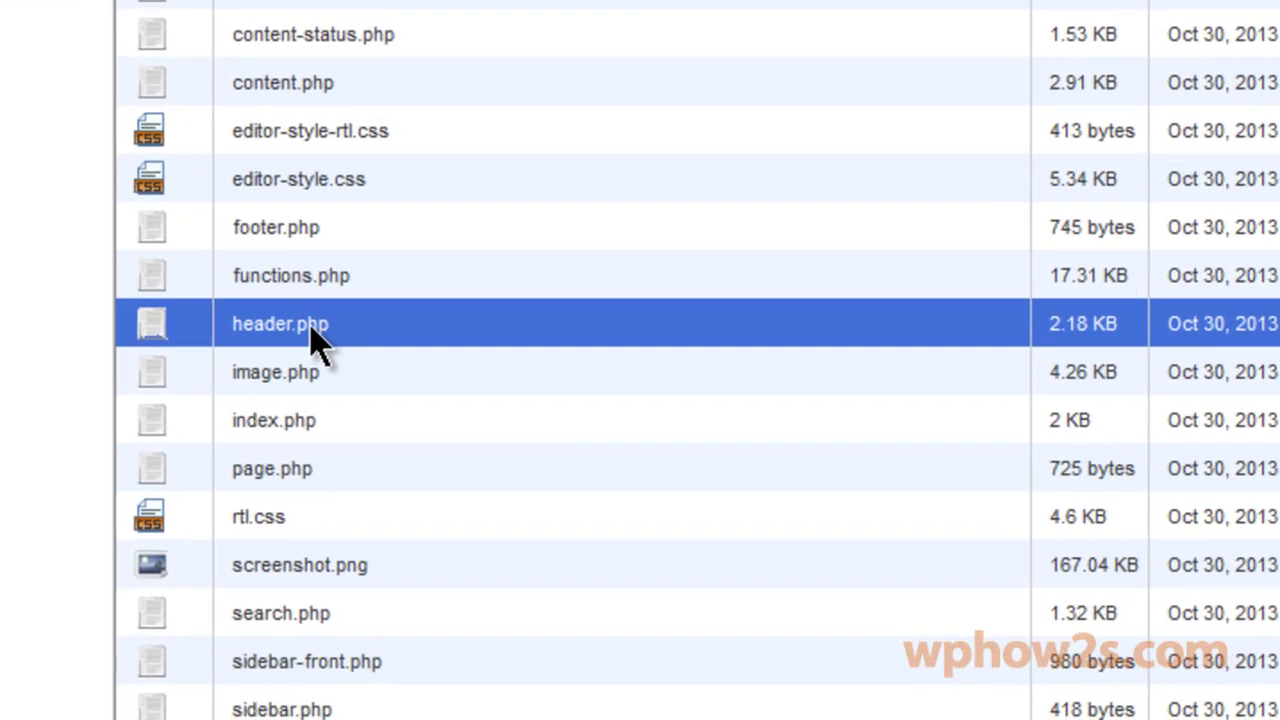
right_click(367, 330)
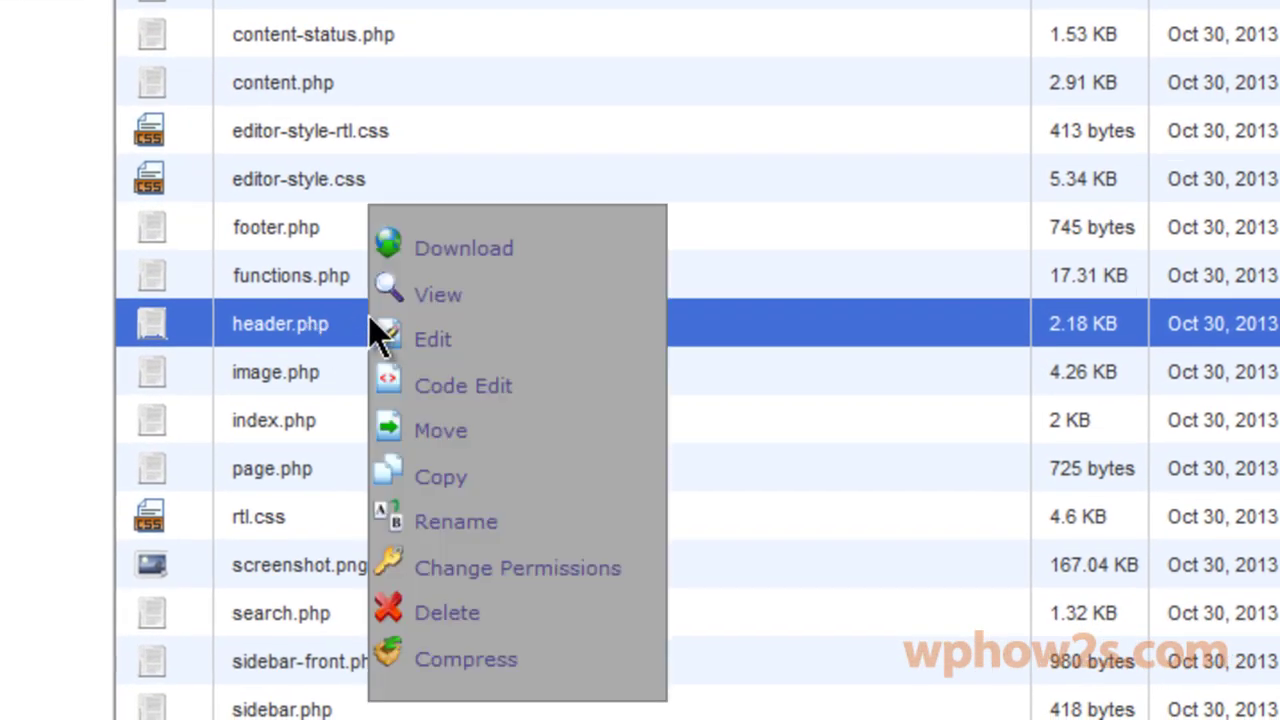
click(445, 480)
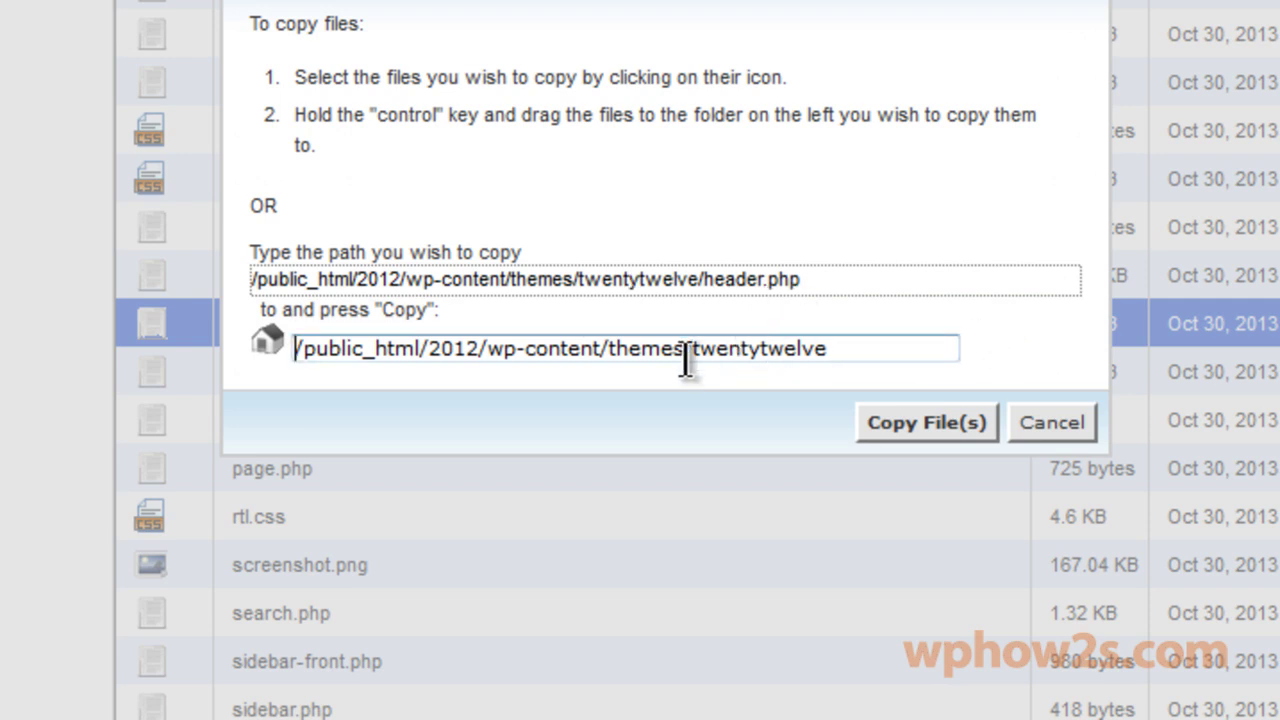
click(838, 348)
text(-child)
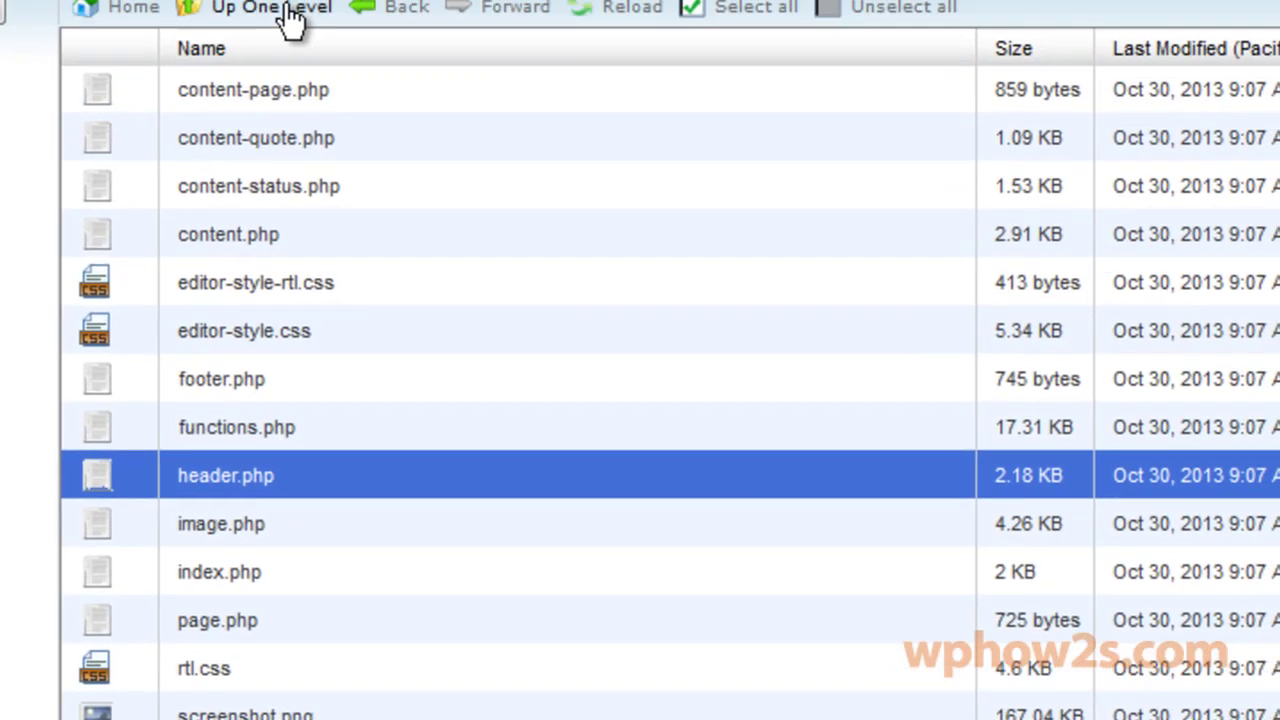
Step: Return to the themes folder and open twentytwelve-child to check for the copied header.php
click(366, 23)
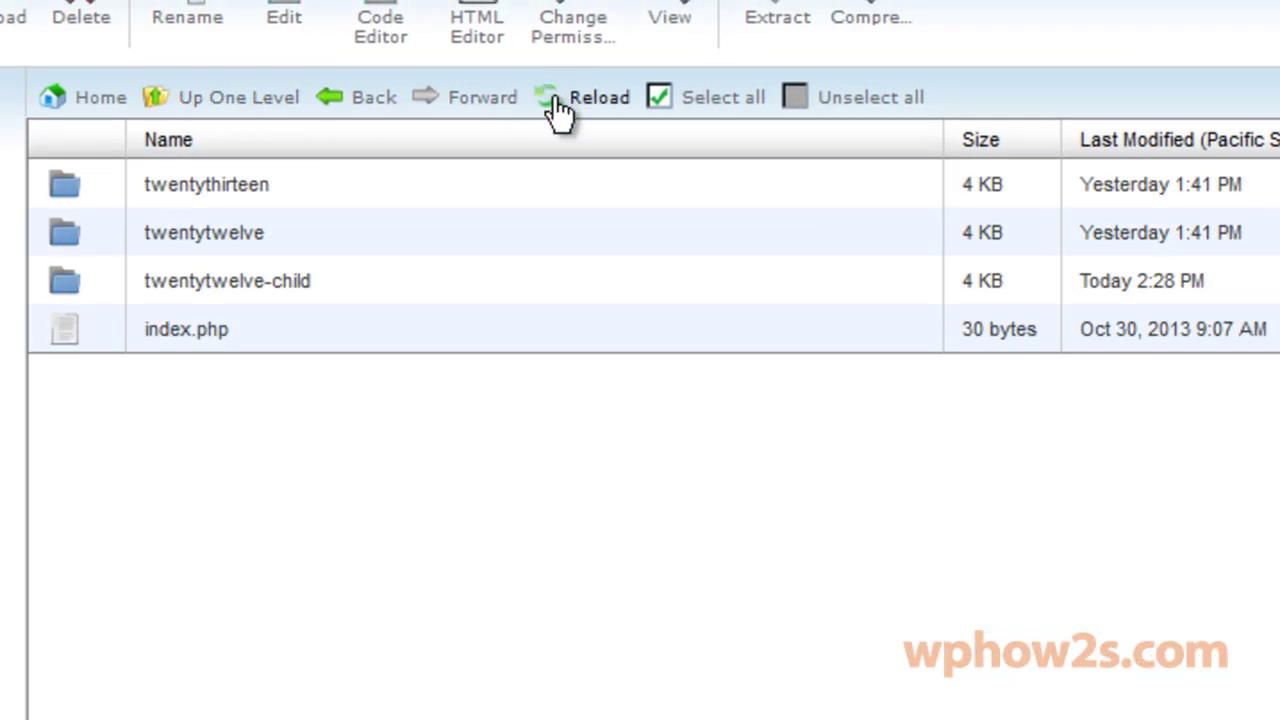
double_click(340, 284)
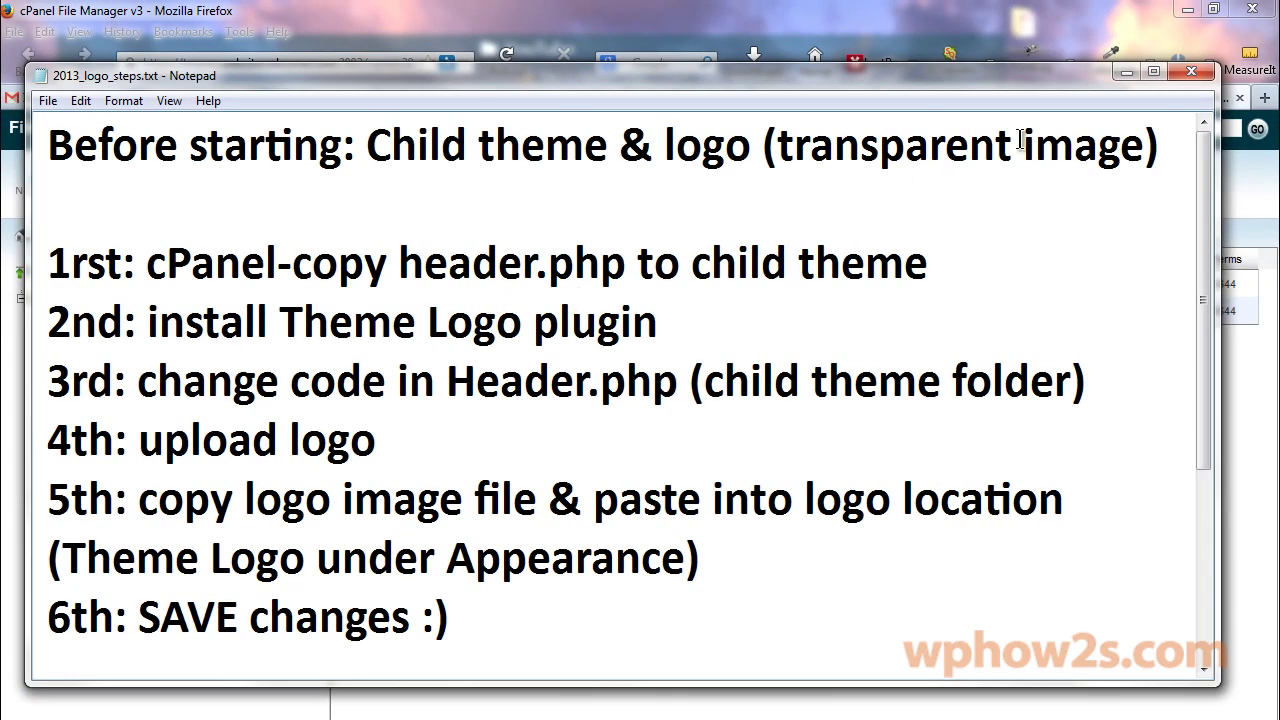
click(1126, 72)
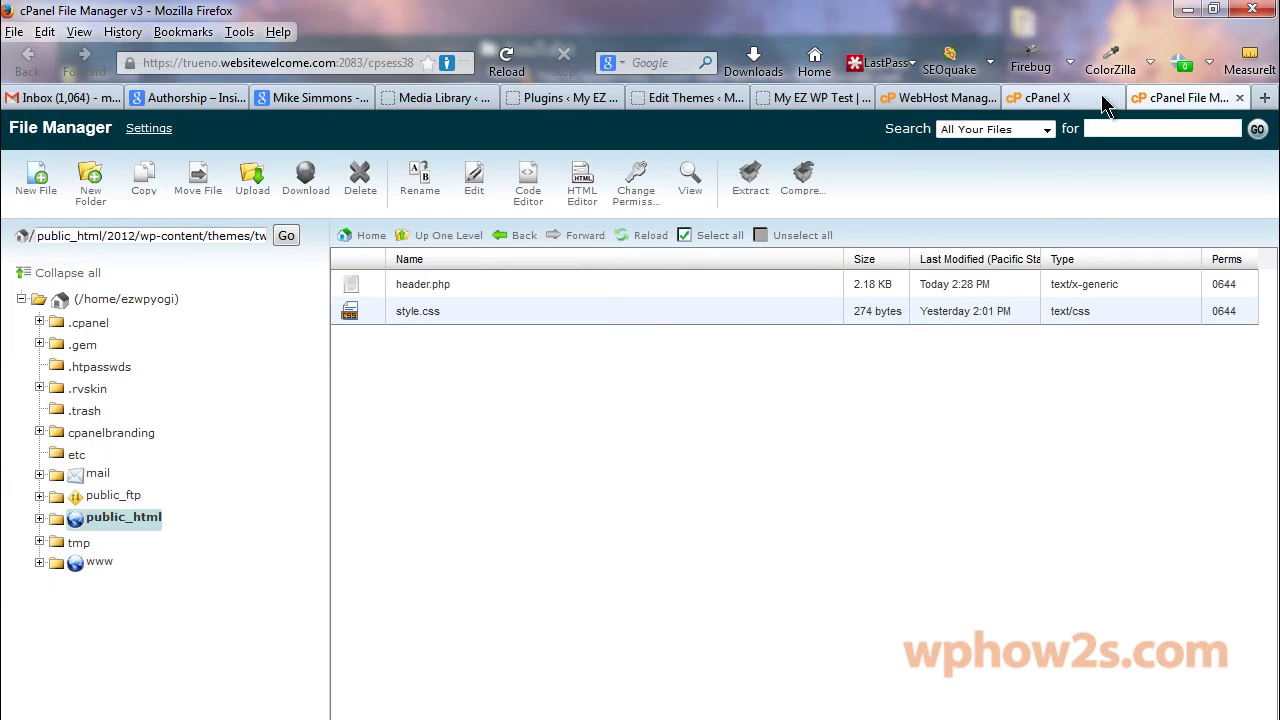
Step: Switch to the WordPress admin's plugin installer and search for "theme logo"
click(568, 97)
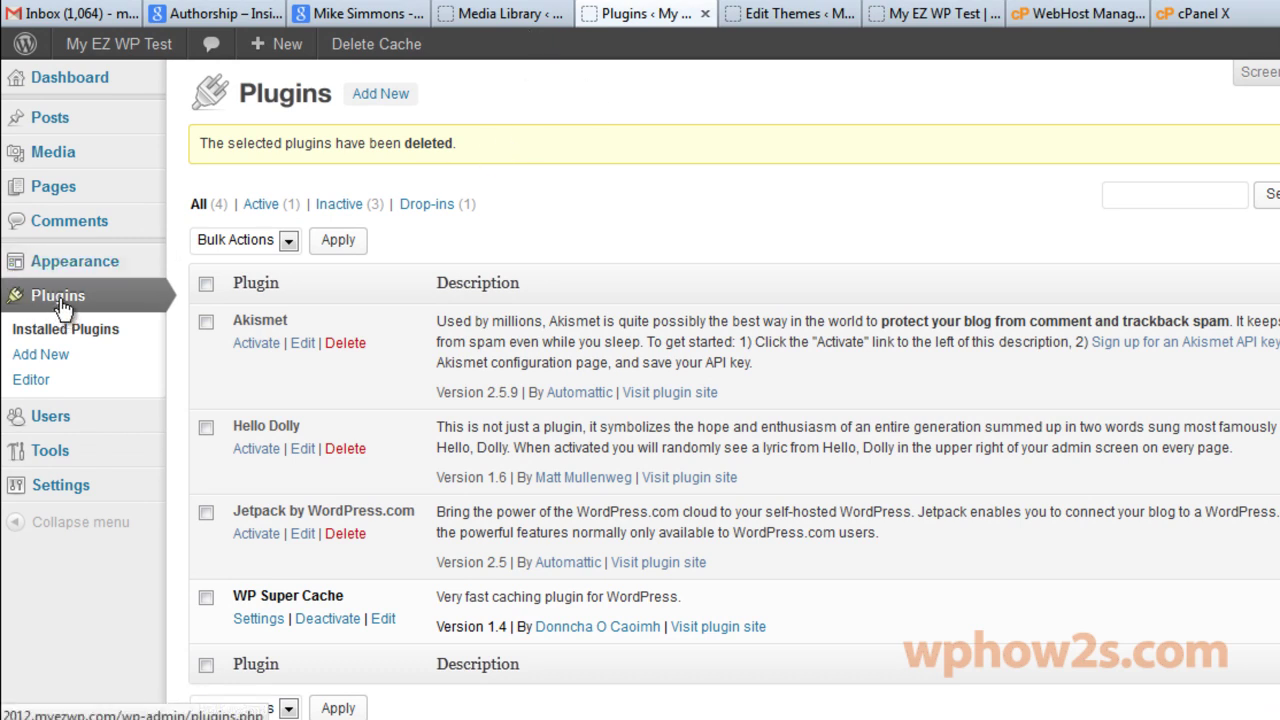
click(45, 358)
mouse_move(226, 287)
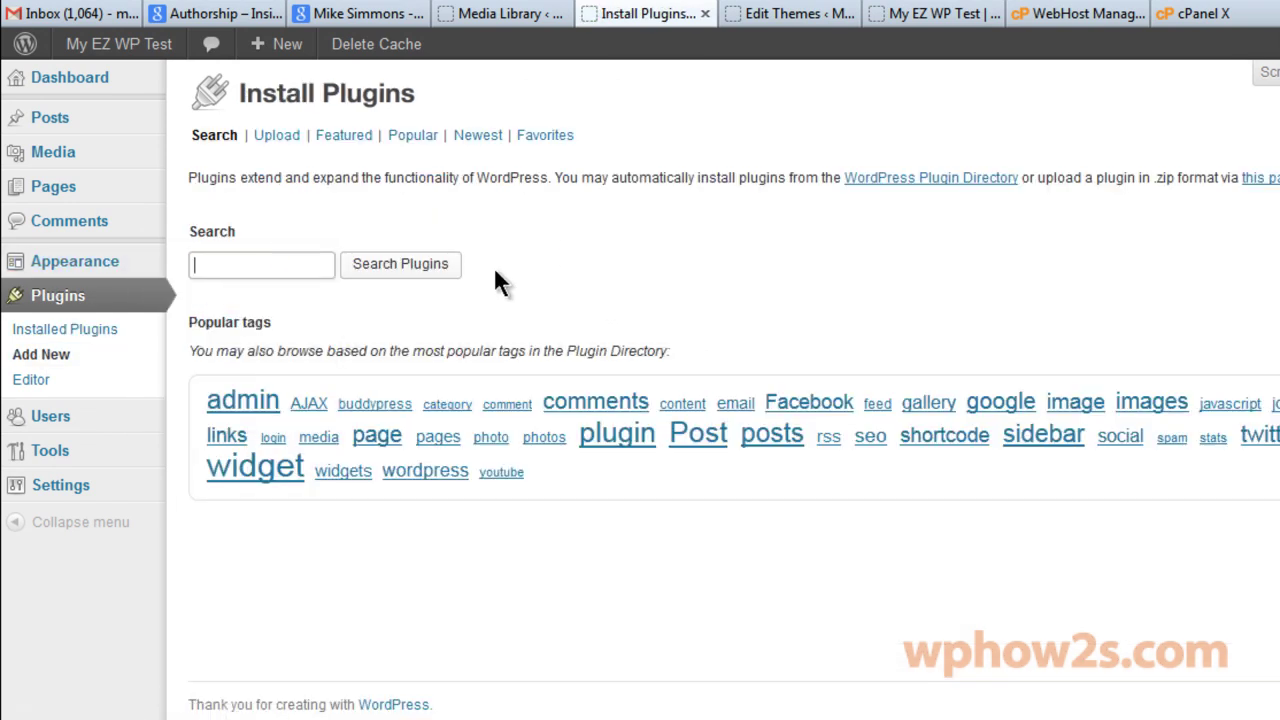
text(theme )
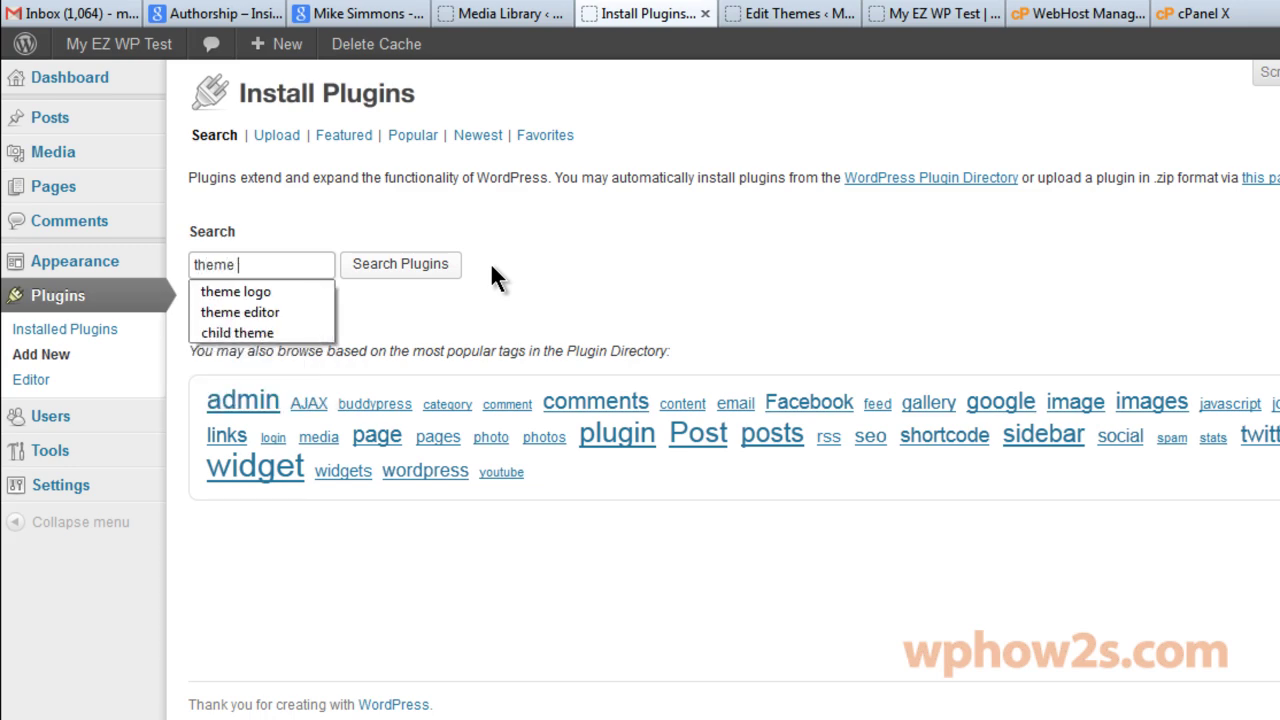
text(logo)
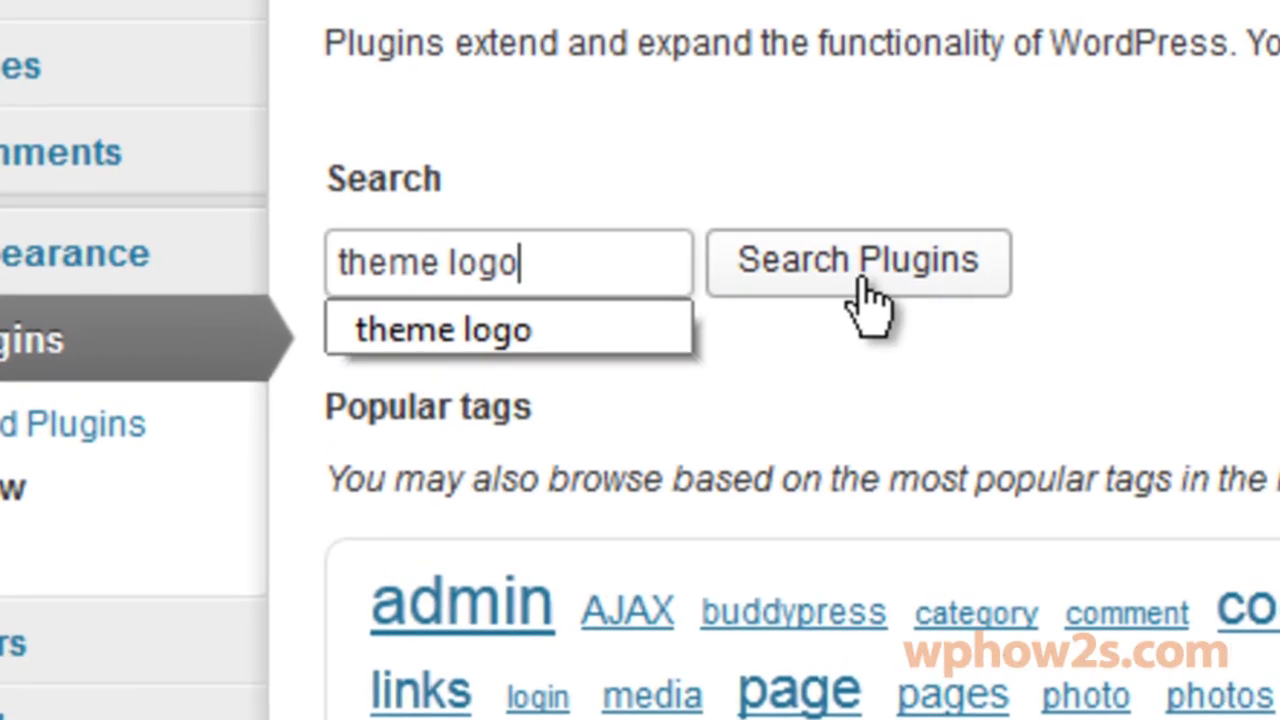
click(862, 298)
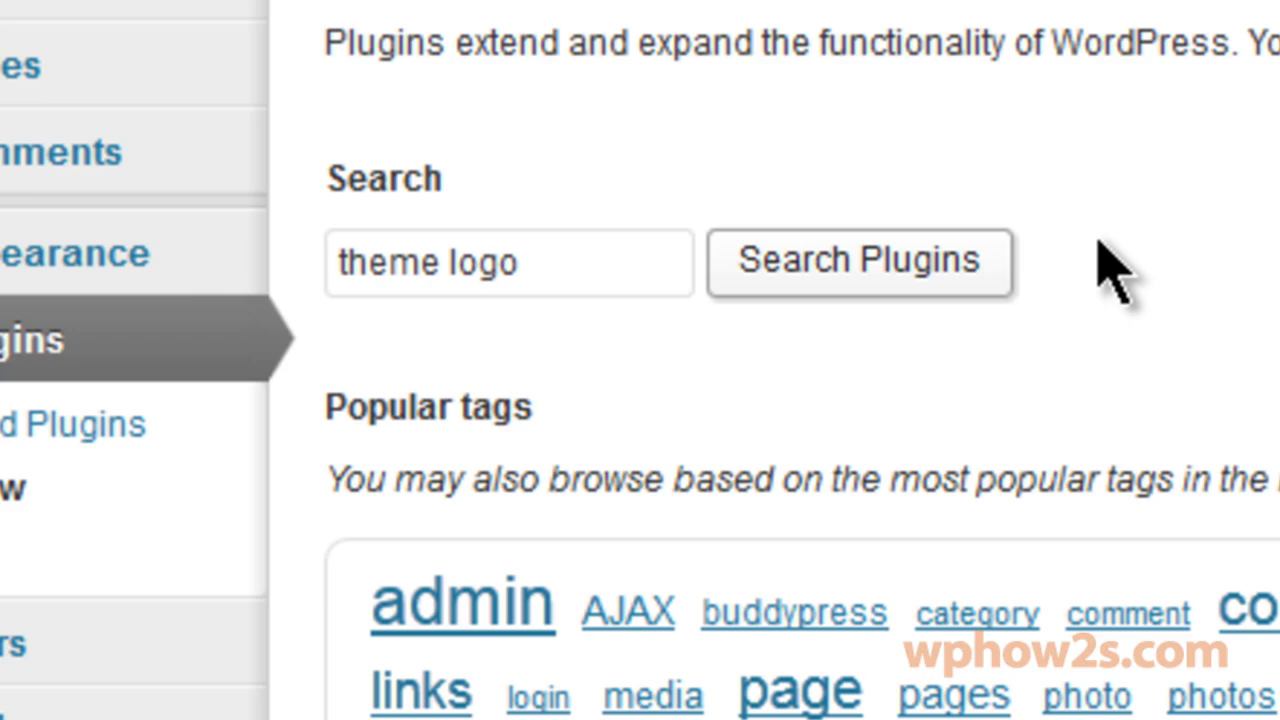
Step: Review the details of the Theme Logo 2.0 plugin, then install and activate it
click(405, 308)
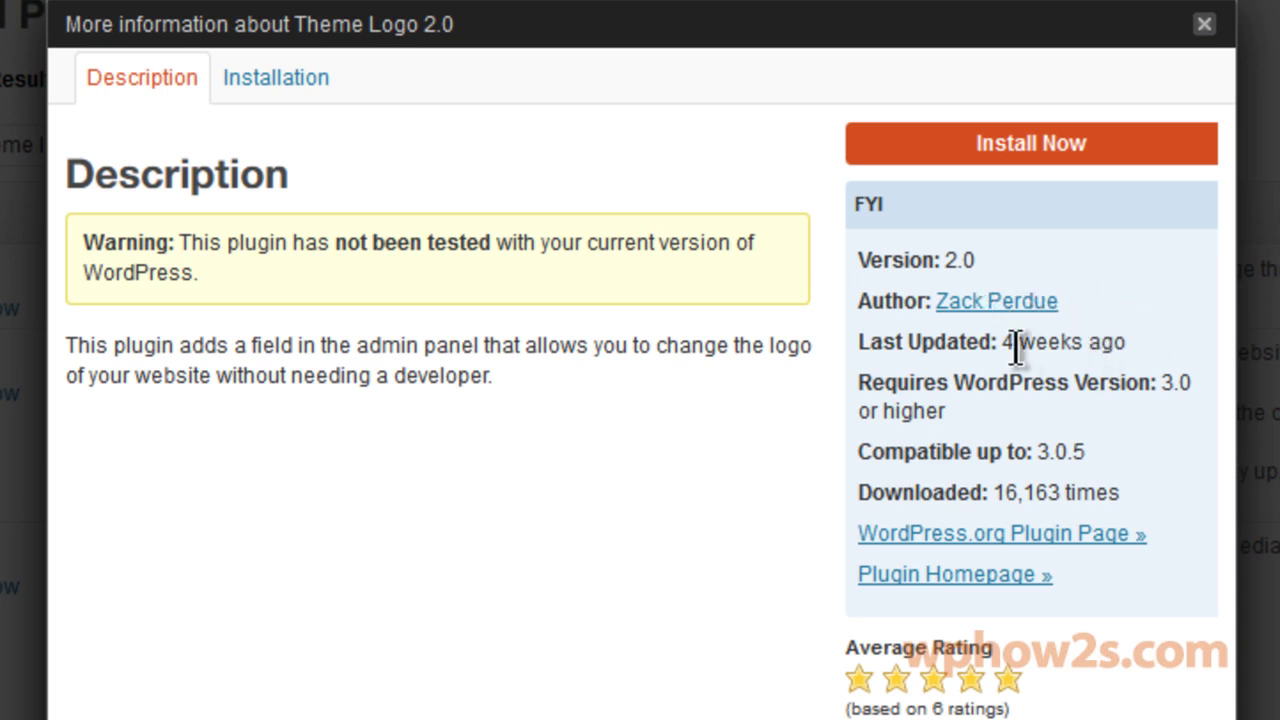
mouse_move(1014, 348)
click(1055, 160)
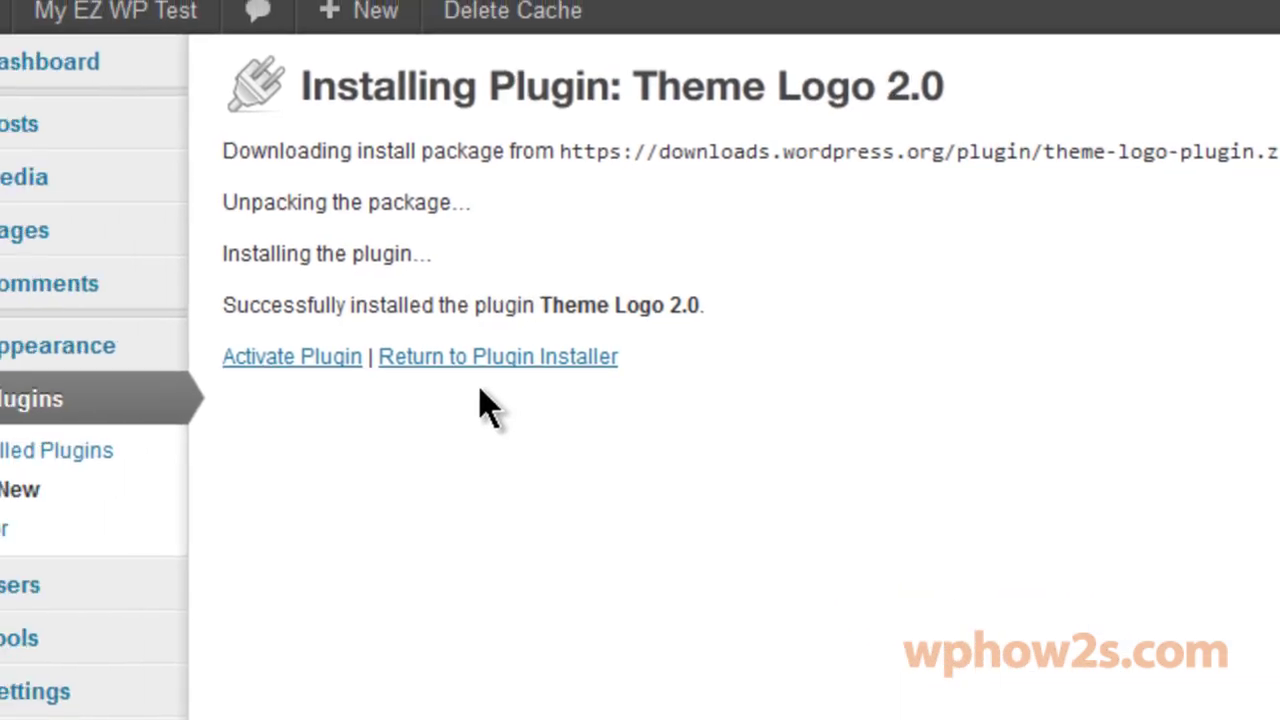
click(360, 360)
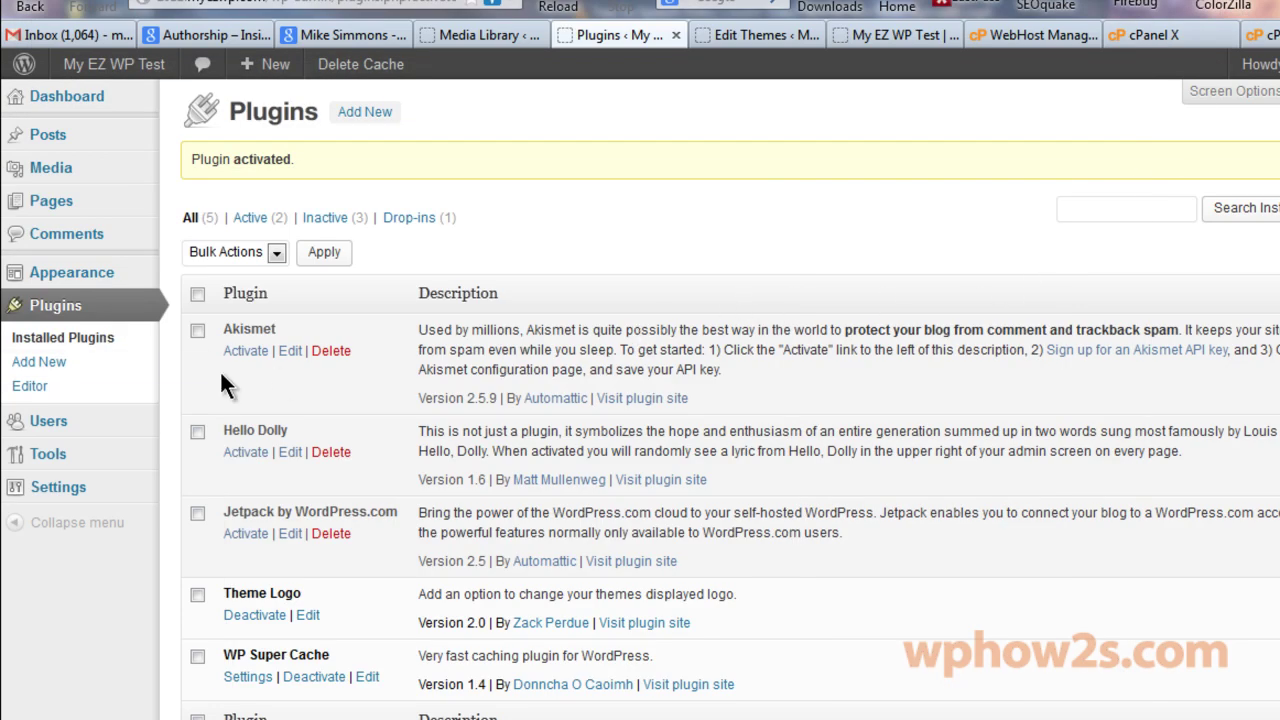
Step: Open the Theme Logo settings page and copy the header snippet <?php theme_logo(); ?>
mouse_move(58, 280)
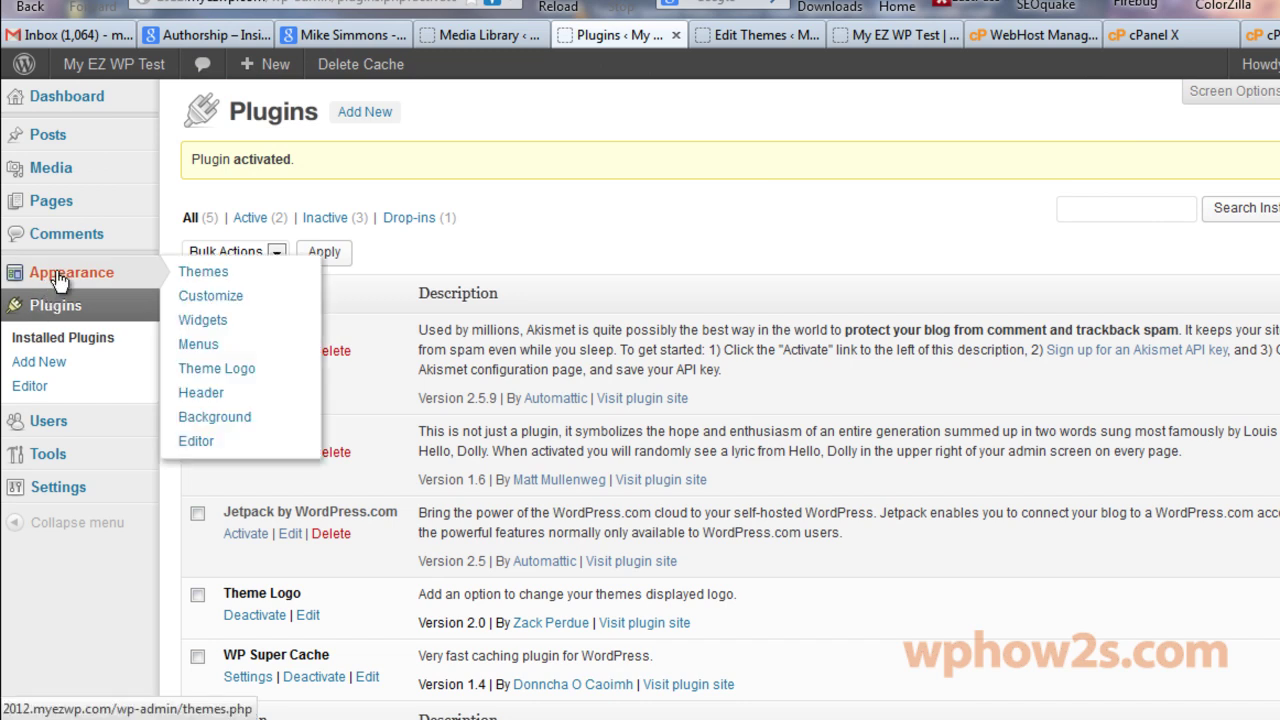
click(222, 368)
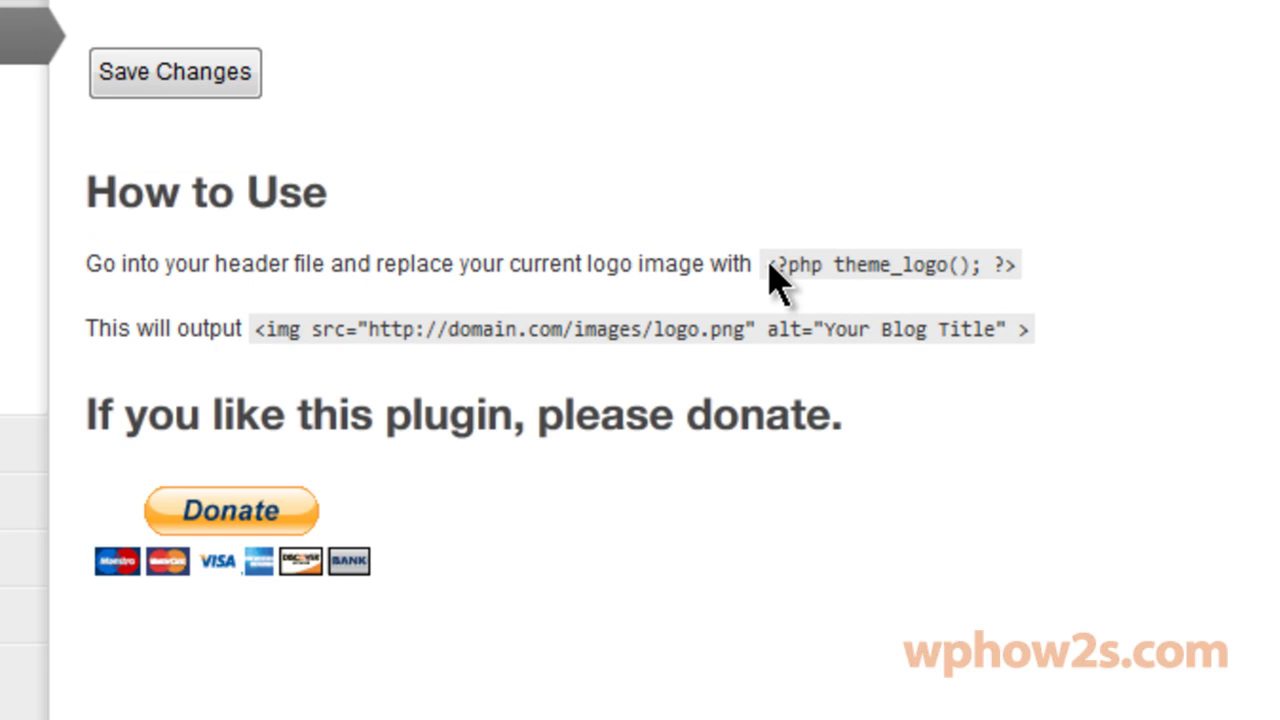
drag(769, 264, 1008, 268)
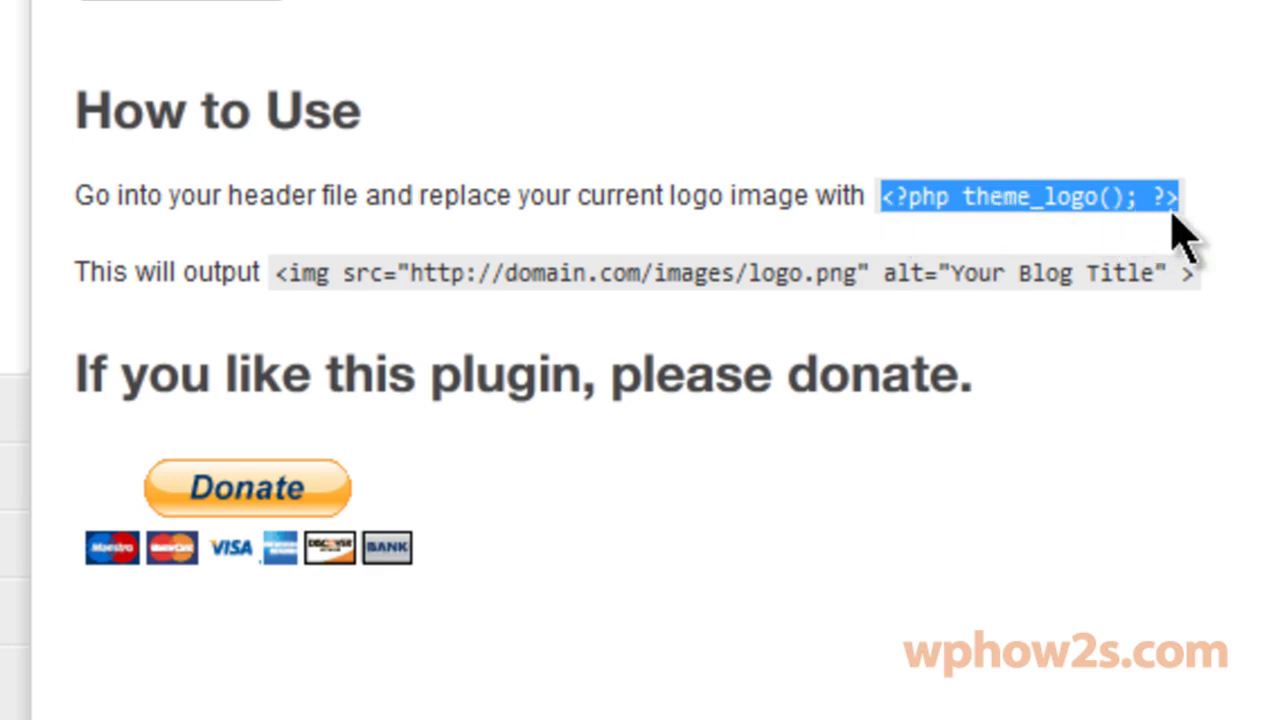
right_click(1031, 198)
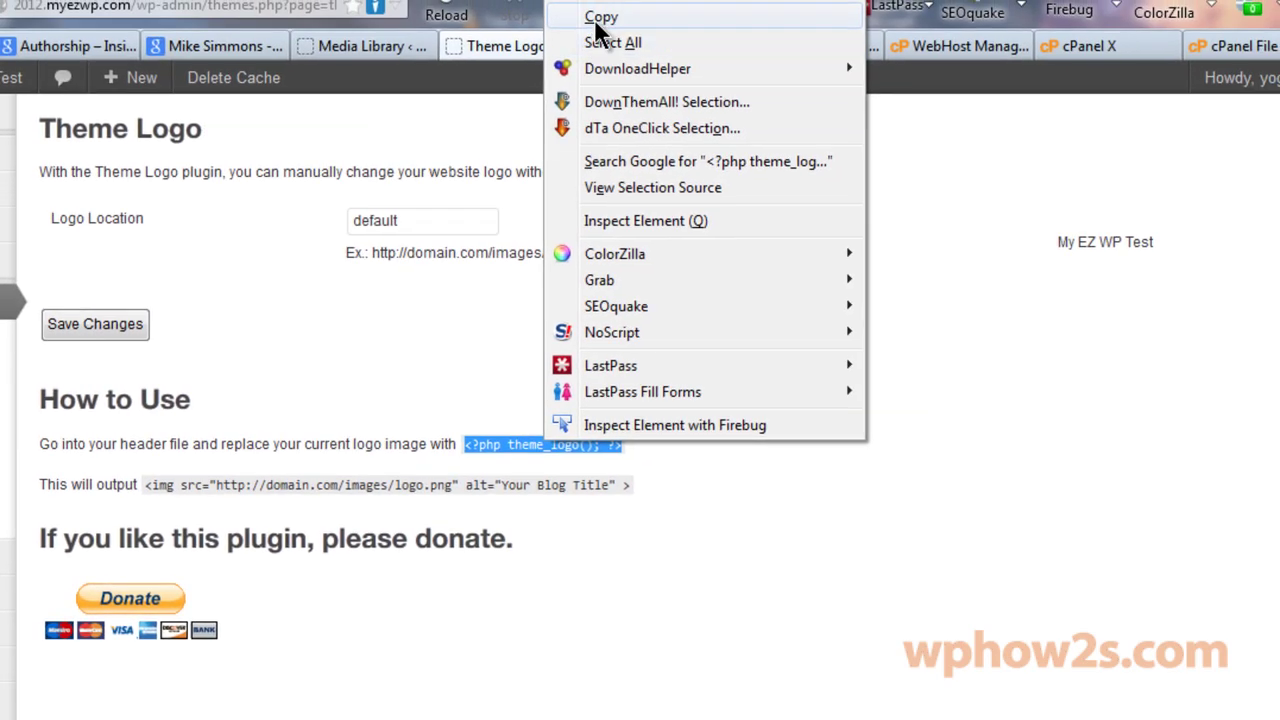
click(598, 19)
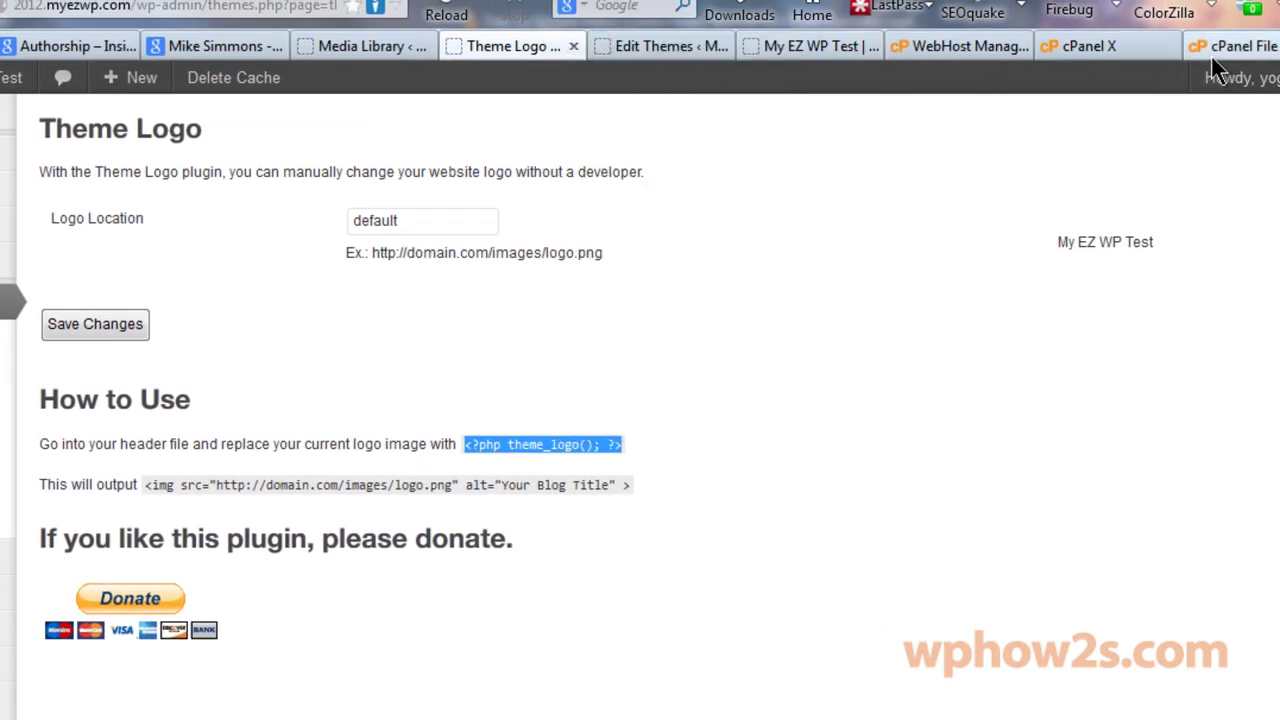
Step: Load the Twenty Twelve Child theme in the theme editor and open its Header template (header.php)
click(630, 46)
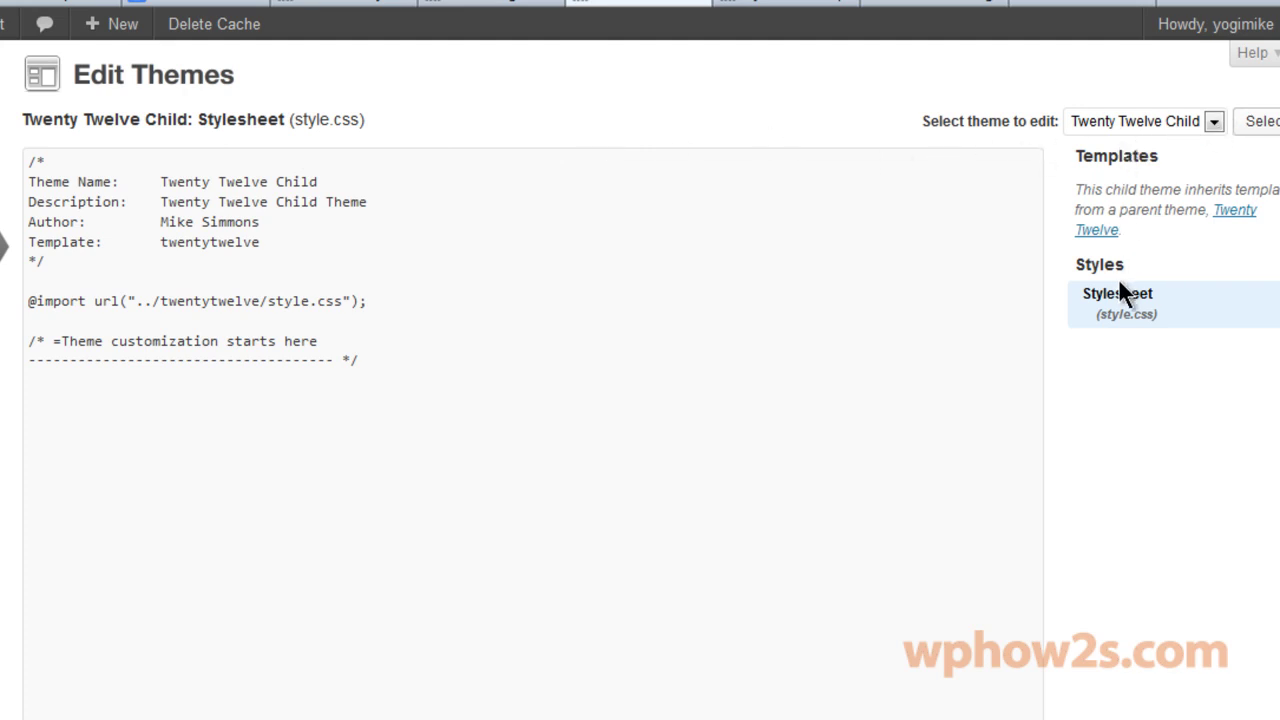
click(1262, 121)
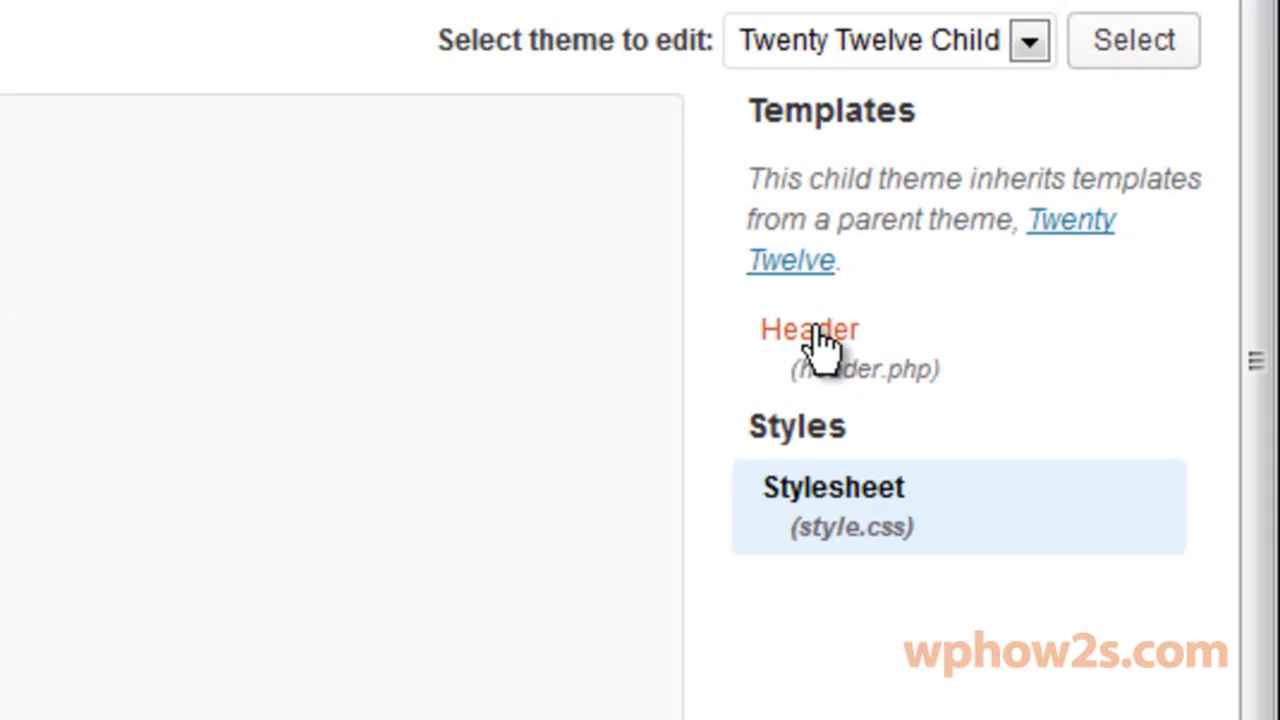
click(795, 340)
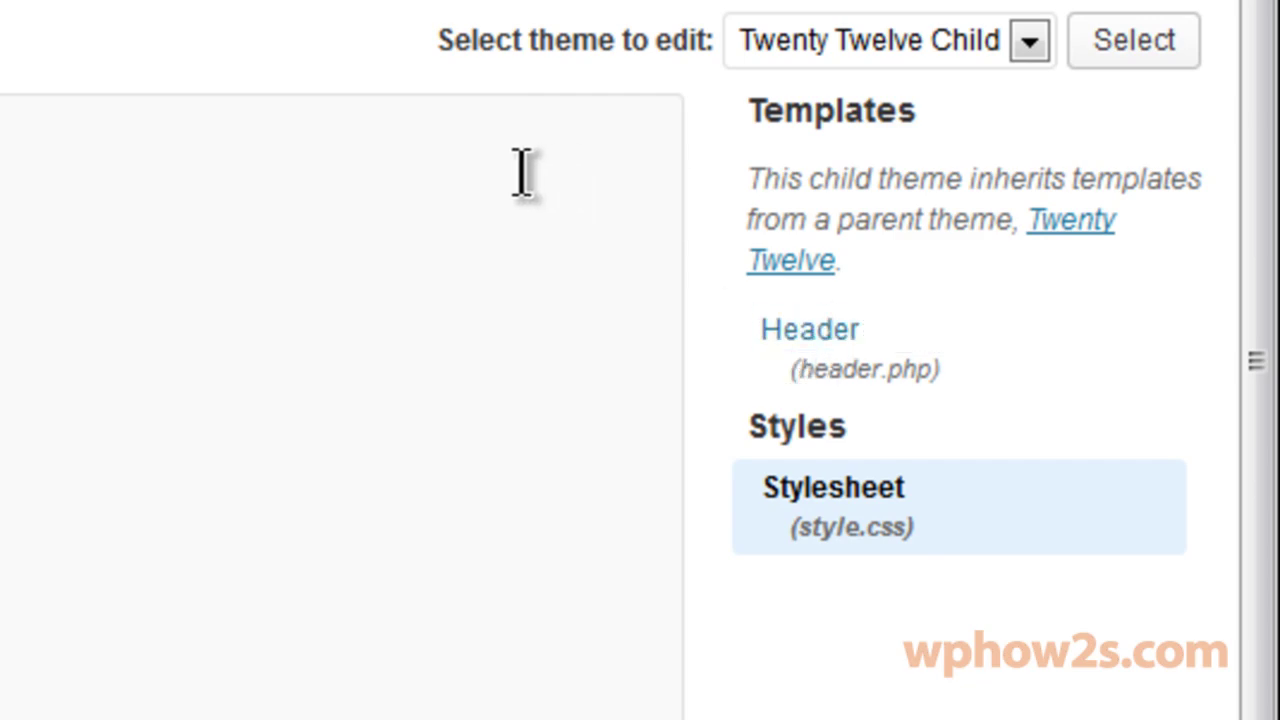
Step: In header.php, replace the site name and description code after rel="home"> through the closing h2 tag with <?php theme_logo(); ?>
drag(1084, 205, 1083, 506)
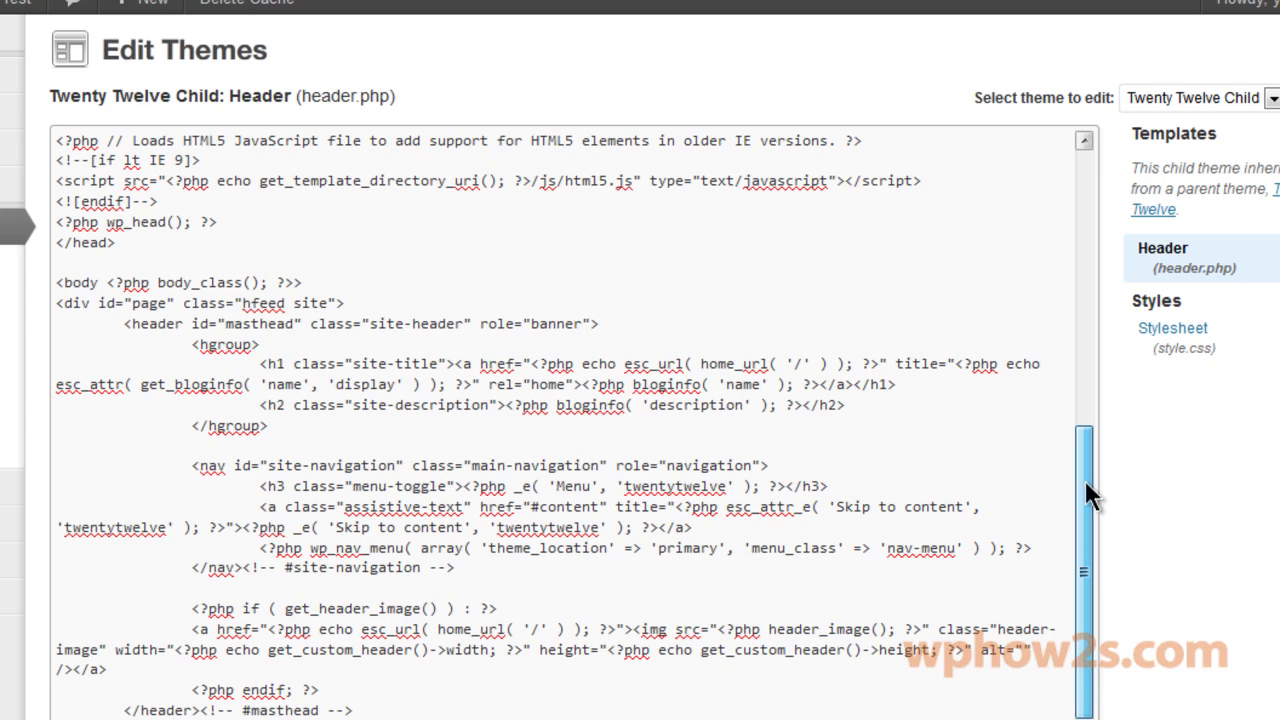
drag(1086, 484, 1085, 480)
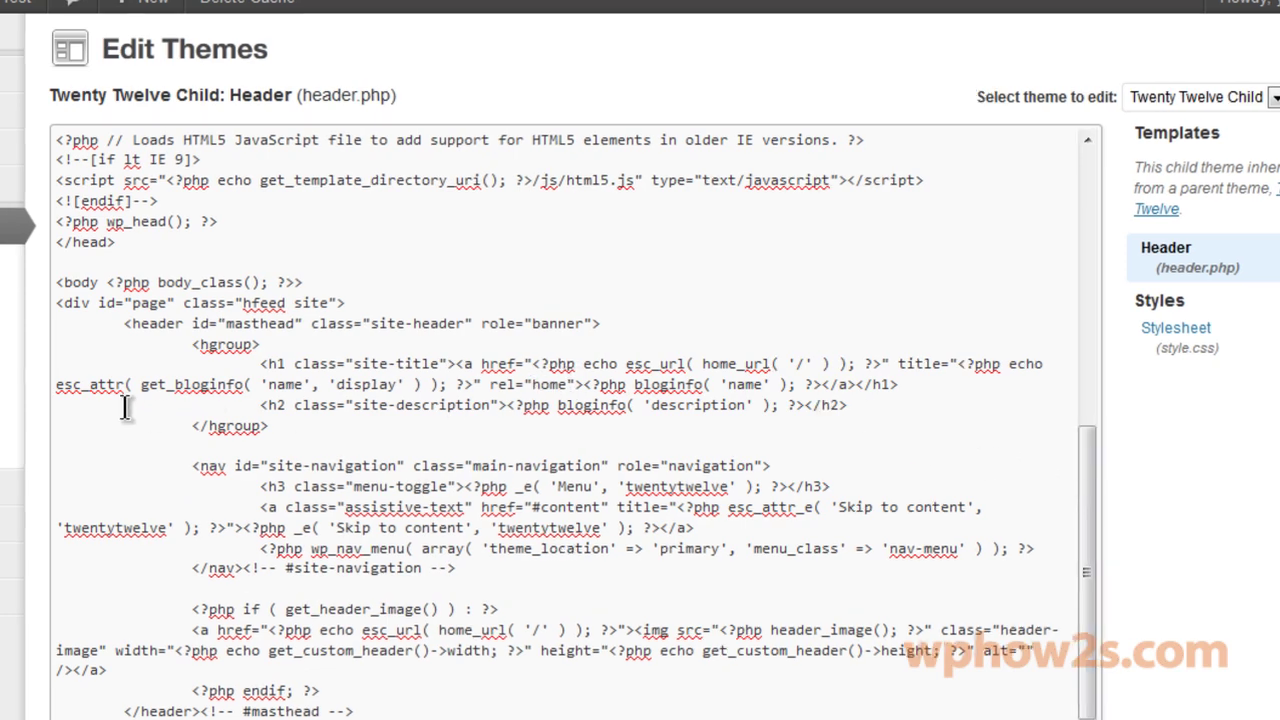
drag(193, 344, 259, 344)
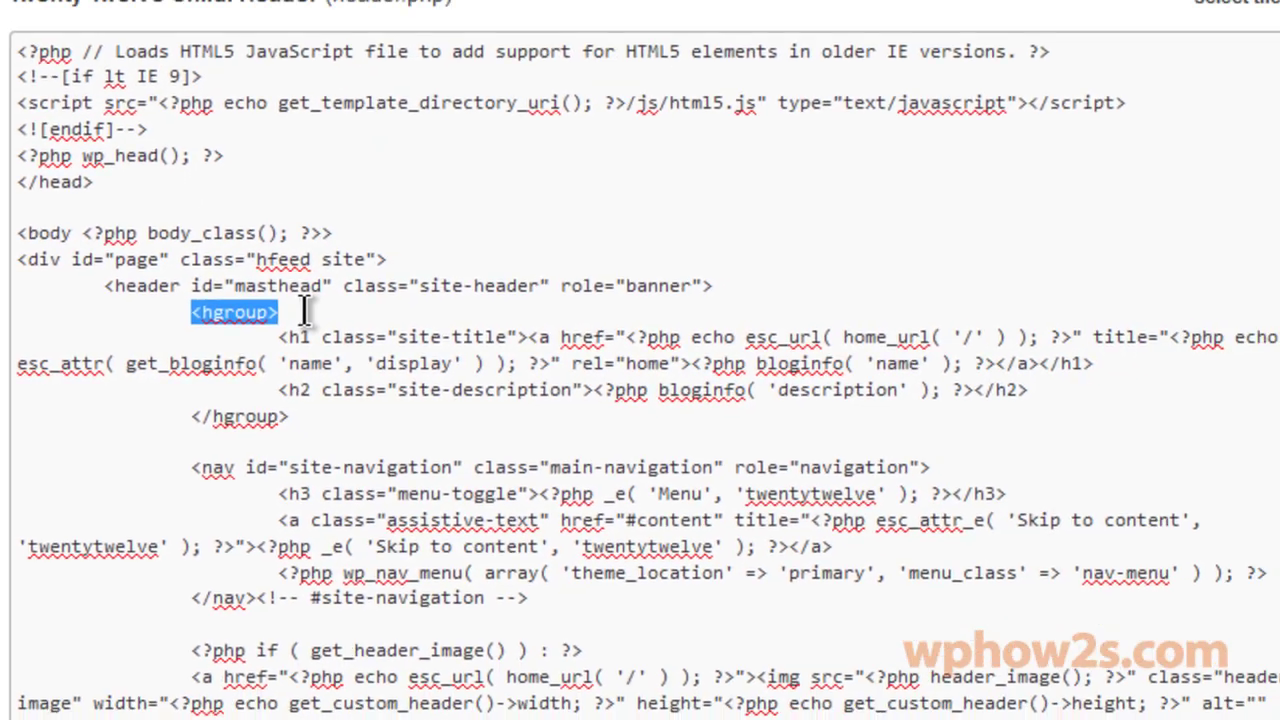
click(302, 313)
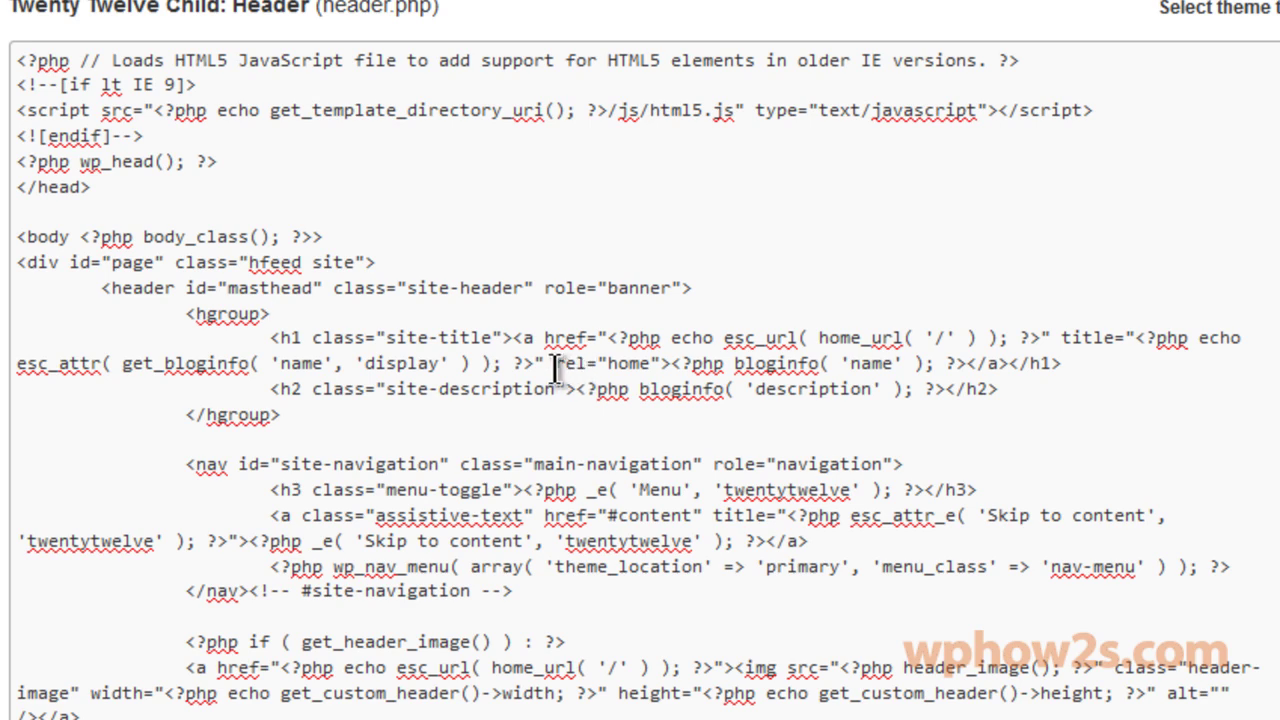
drag(554, 364, 662, 358)
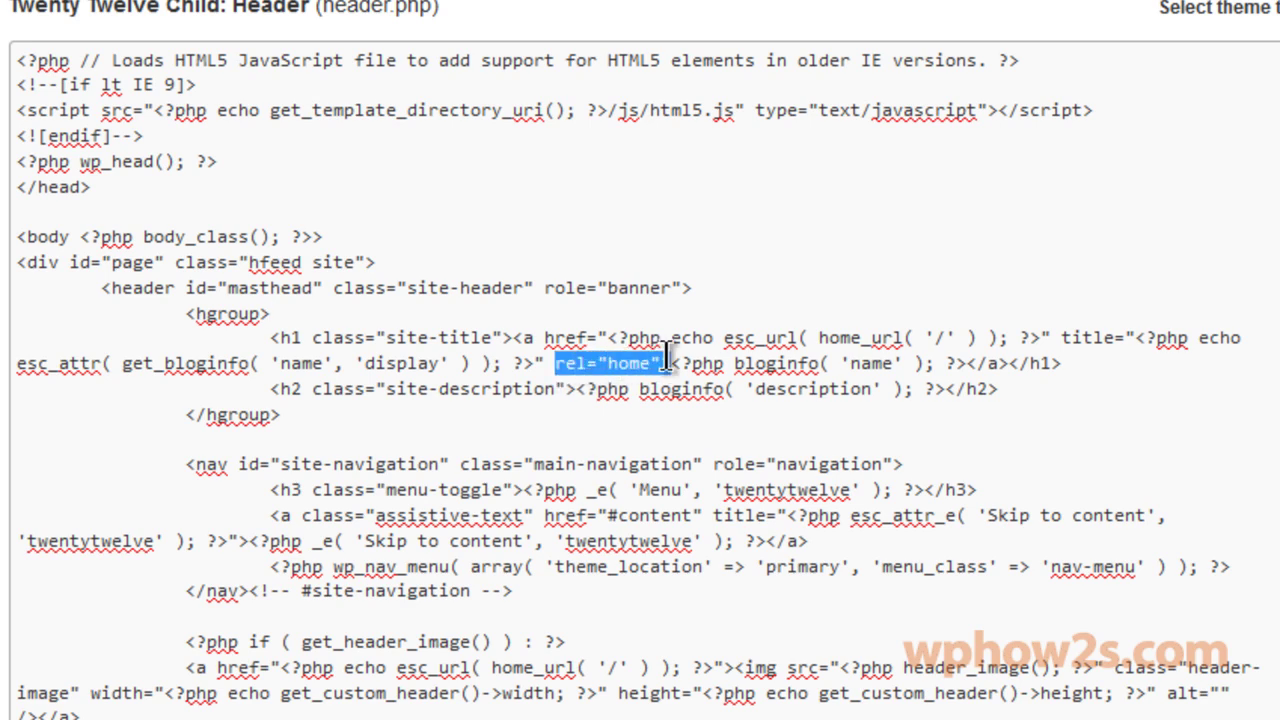
click(668, 364)
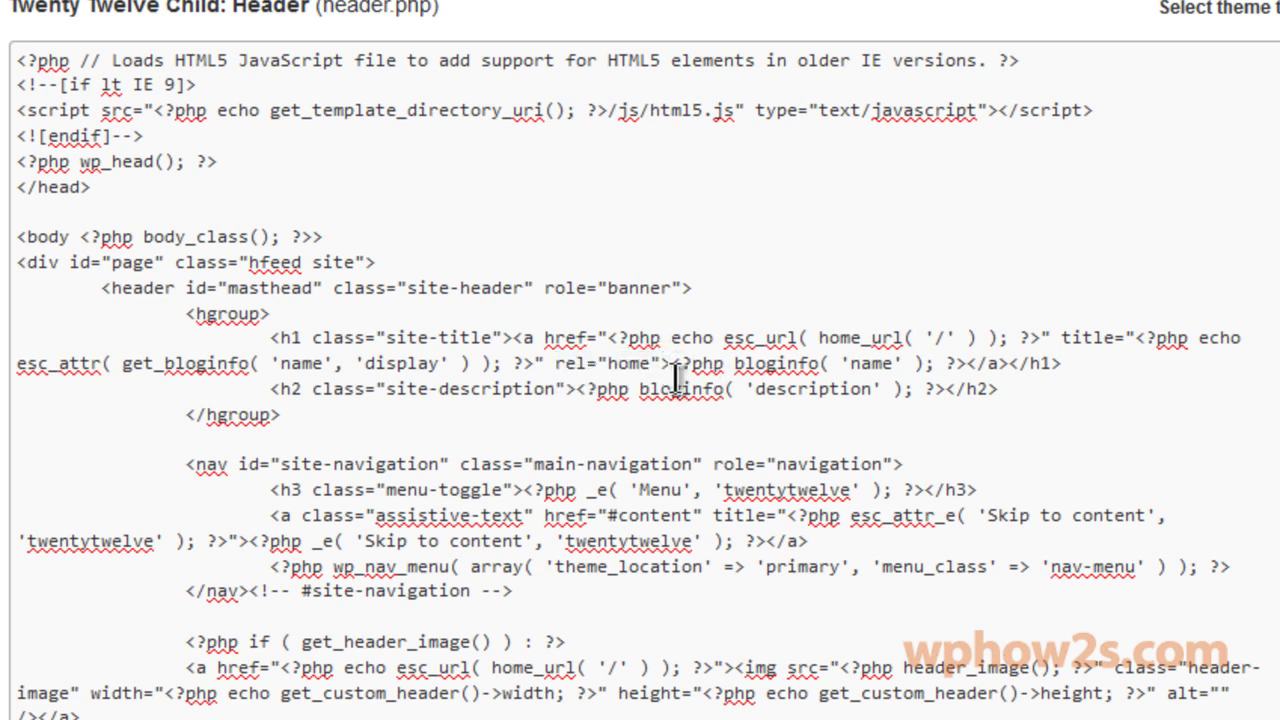
drag(638, 278, 1277, 322)
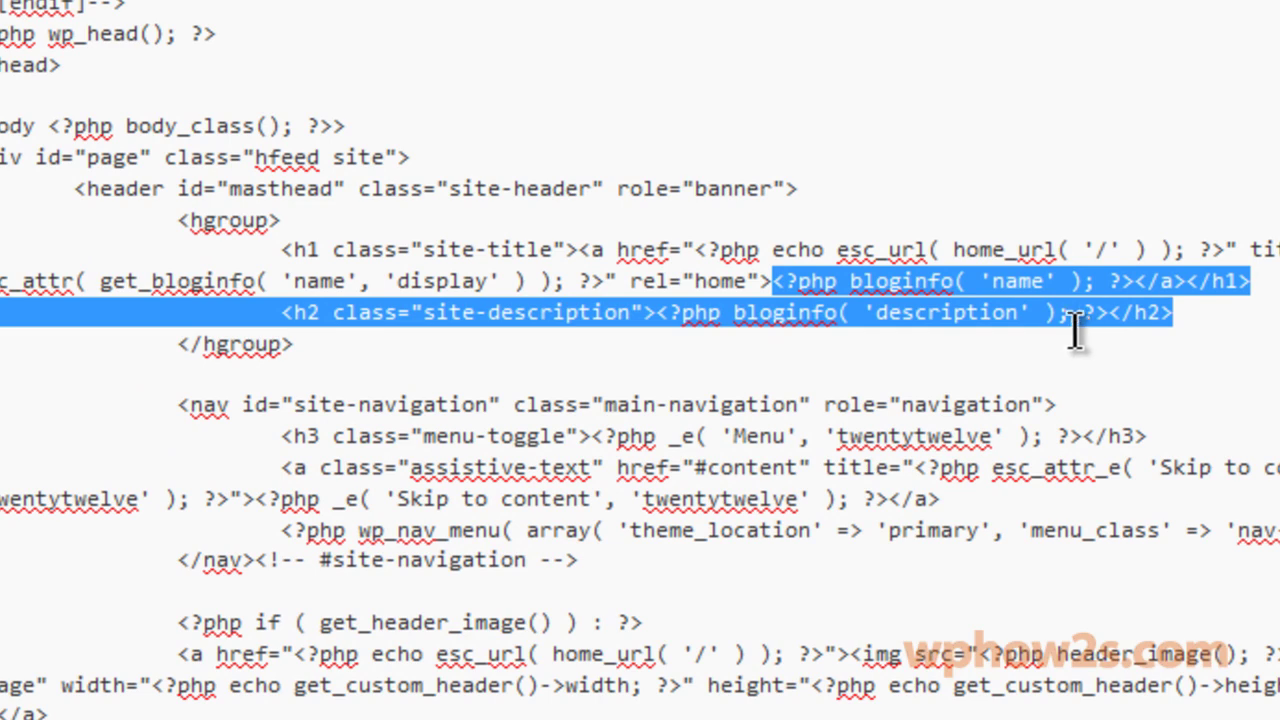
right_click(958, 280)
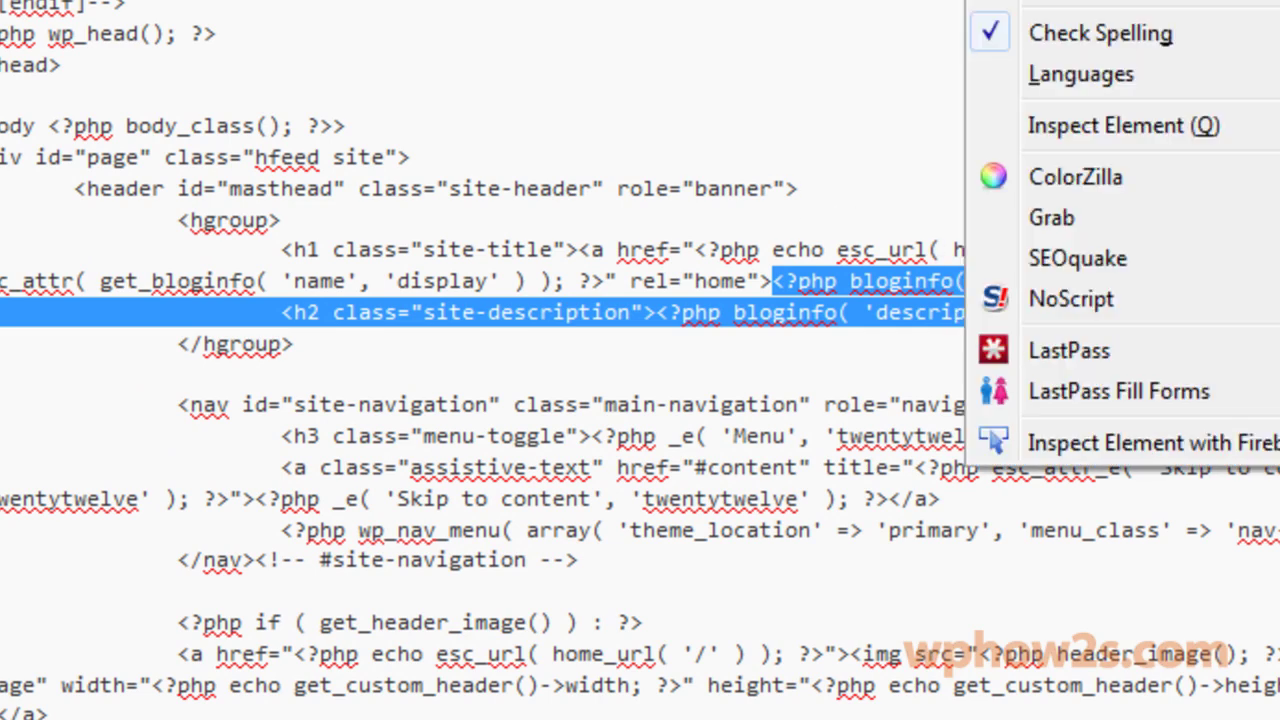
key(ctrl+shift+v)
key(9)
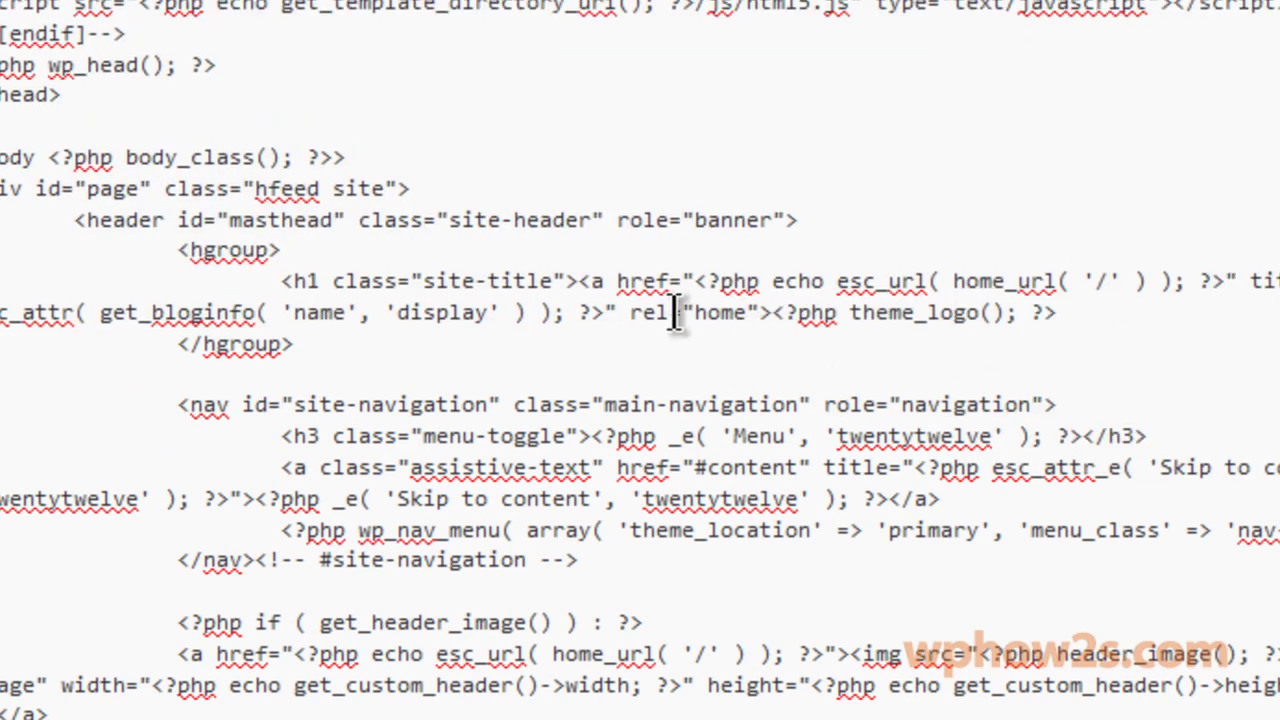
Step: Check the inserted theme_logo snippet in the hgroup block and save the updated header.php
drag(786, 314, 836, 316)
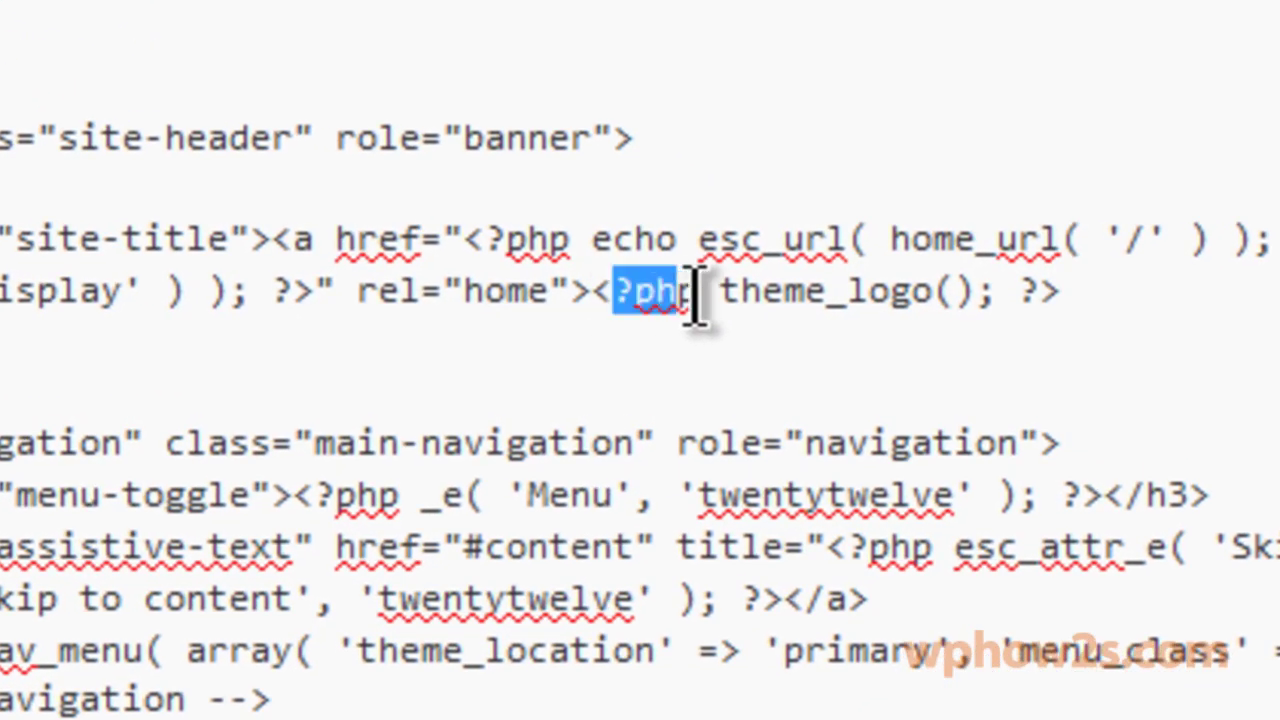
drag(697, 297, 1049, 297)
click(817, 371)
drag(591, 290, 1089, 297)
click(1220, 346)
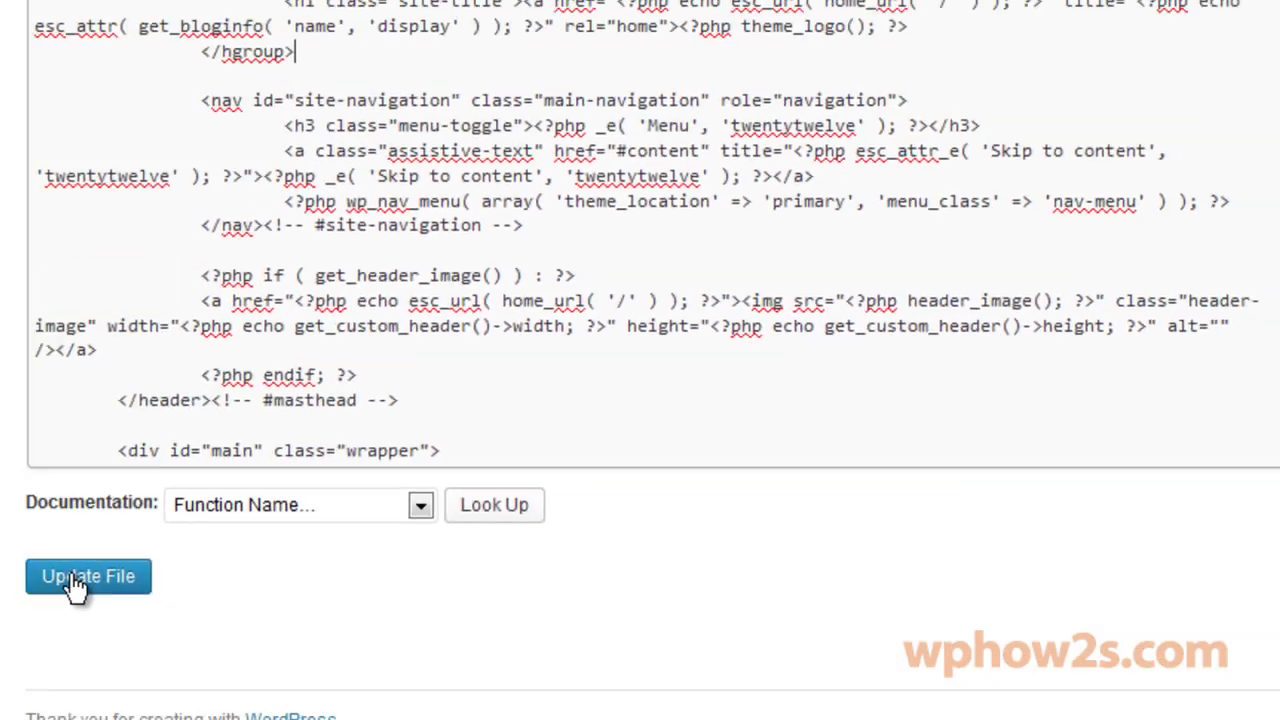
click(75, 585)
Step: Consult the logo steps notes, then upload the ezwp-logo_tag2 and ezwp-logo_tag2-big_long images to the media library
key(alt+Tab)
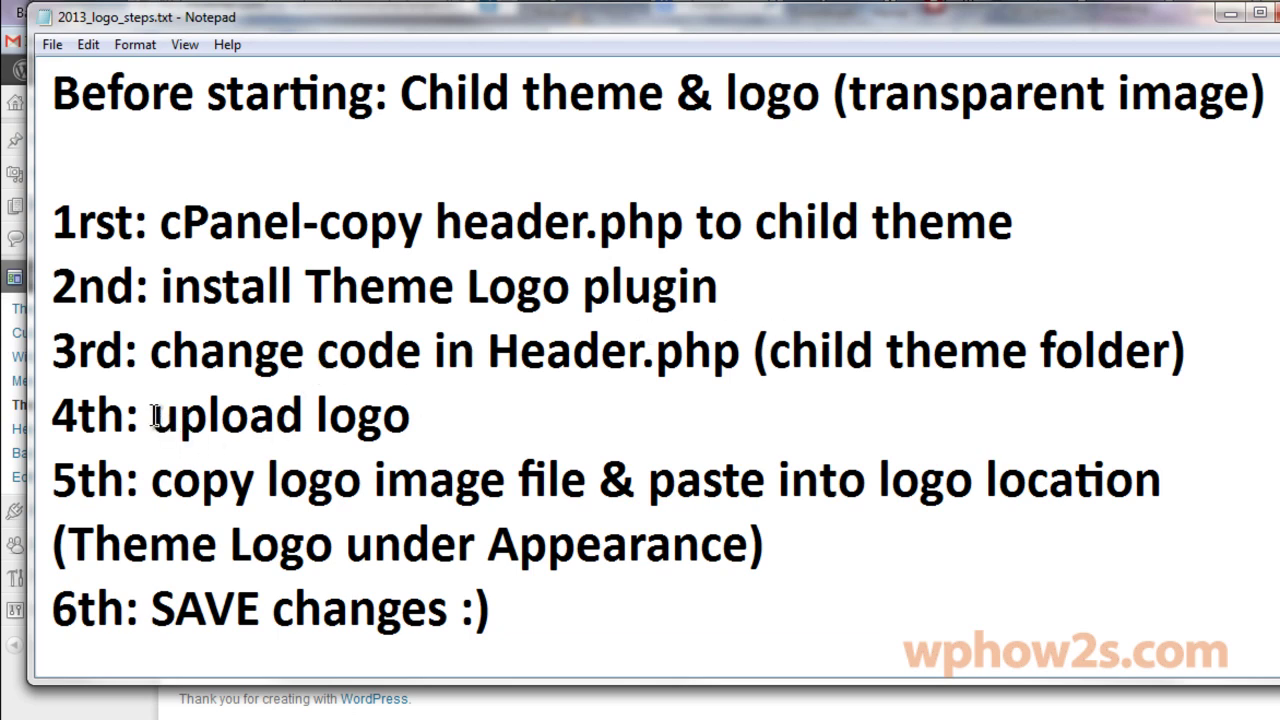
key(alt+Tab)
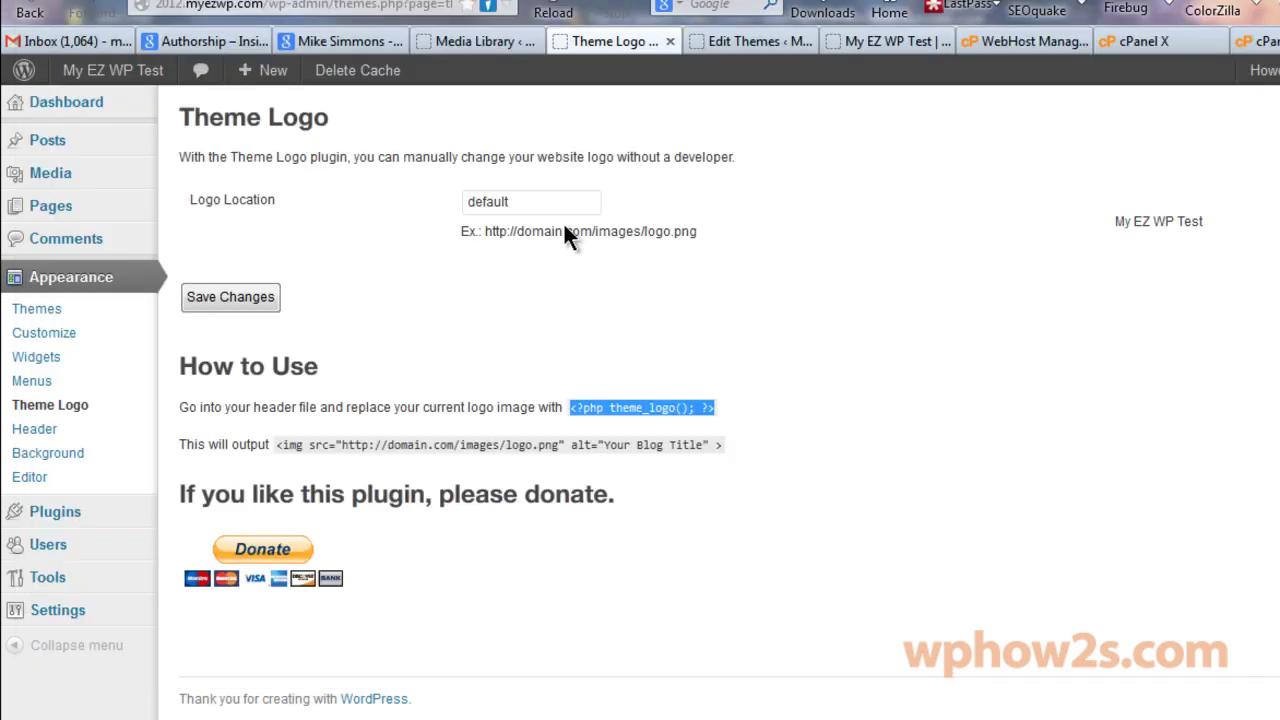
click(467, 44)
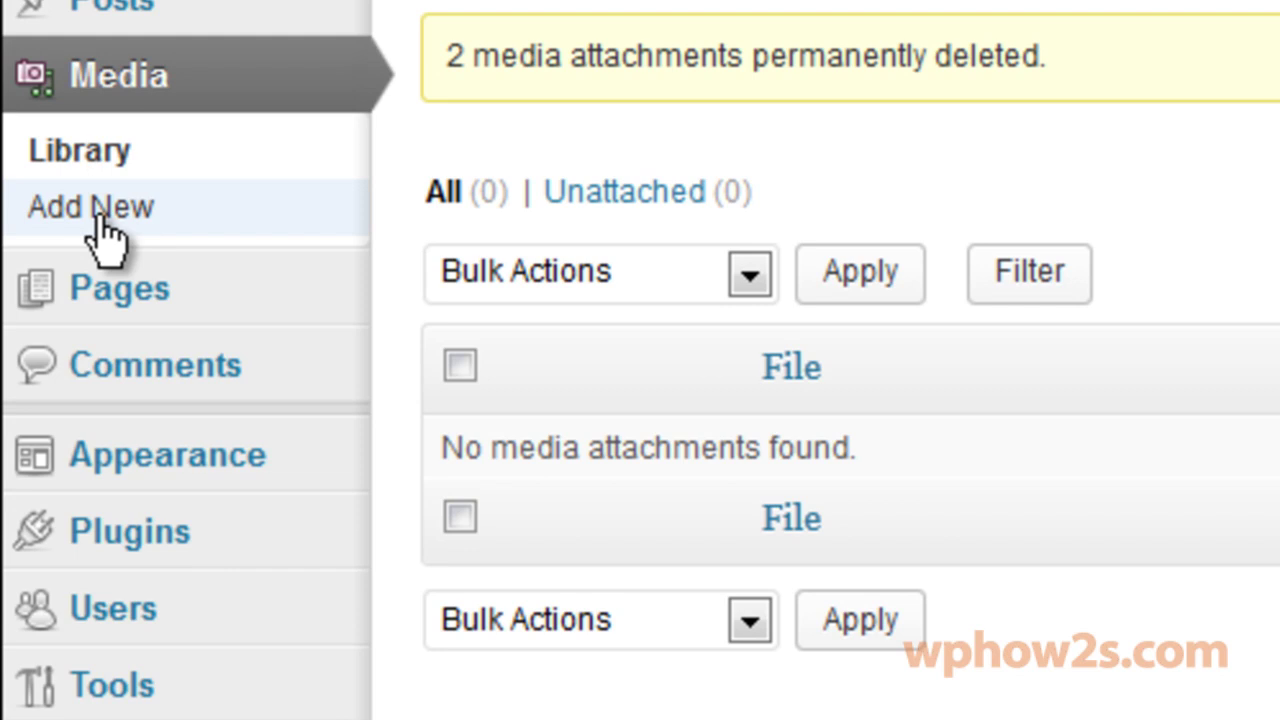
click(99, 220)
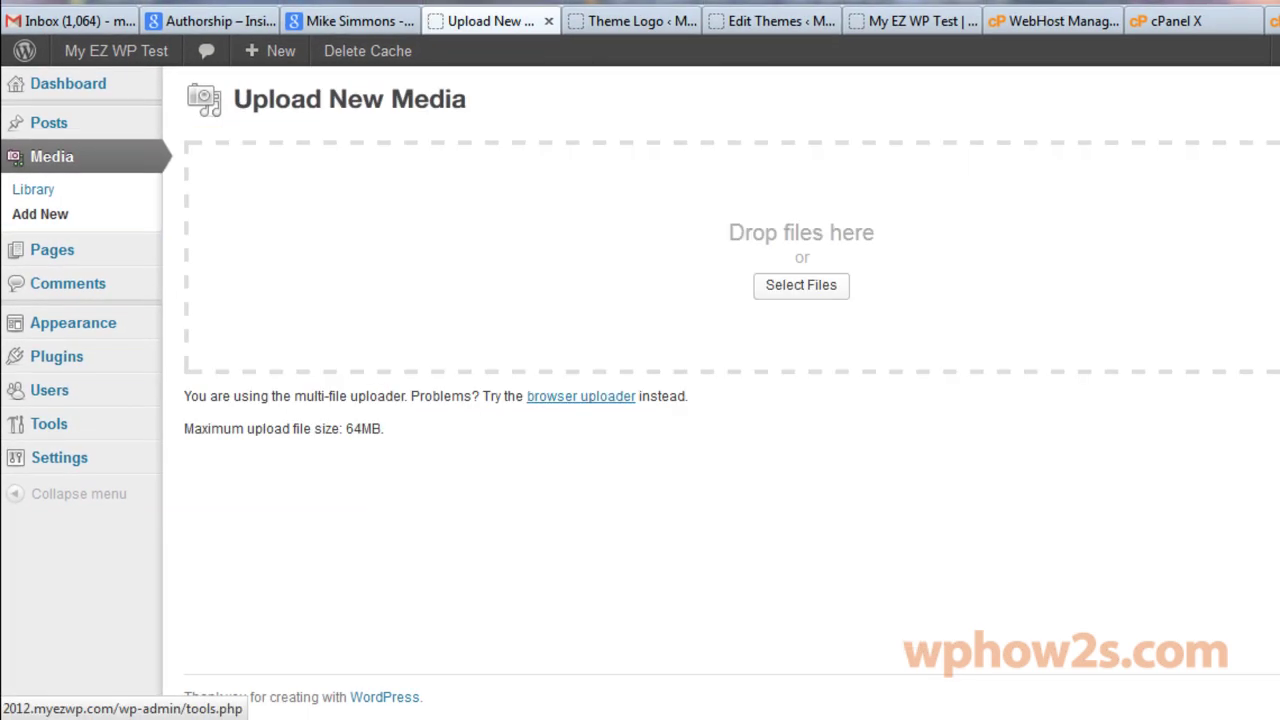
drag(80, 296, 695, 297)
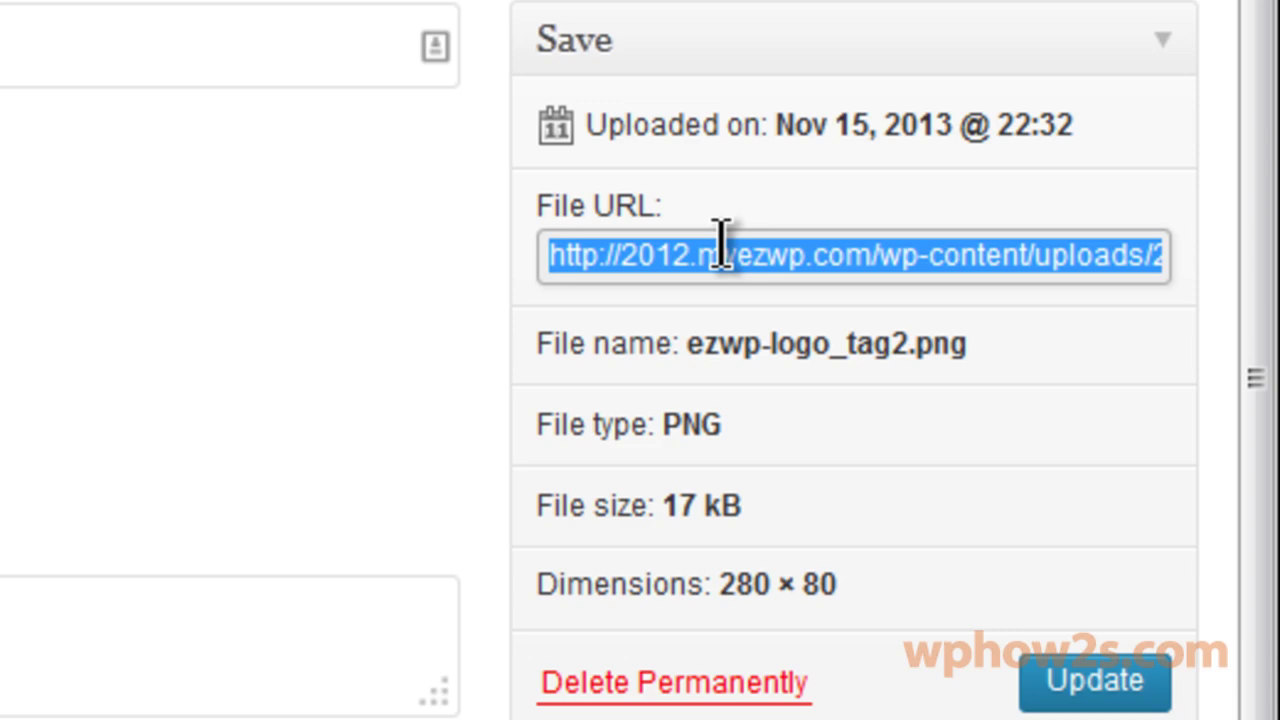
Step: Copy the file URL of ezwp-logo_tag2.png into the Theme Logo plugin's Logo Location, replacing default, and save the changes
right_click(723, 246)
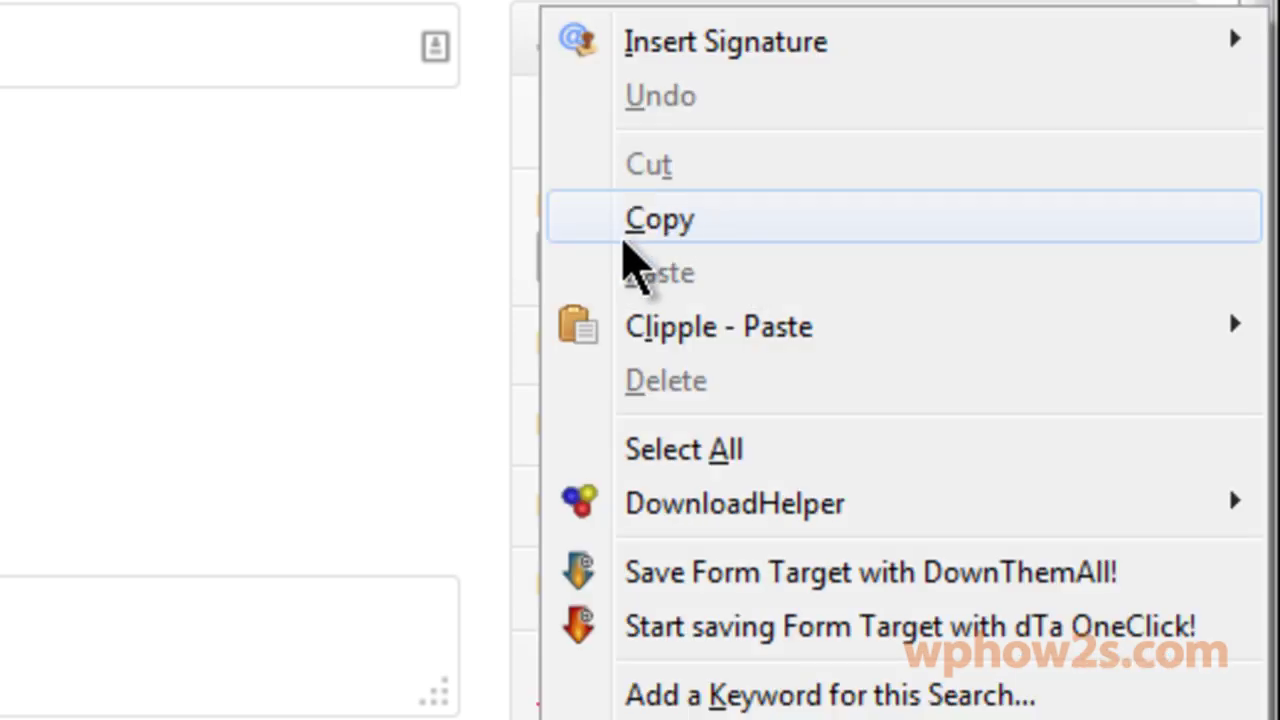
click(662, 222)
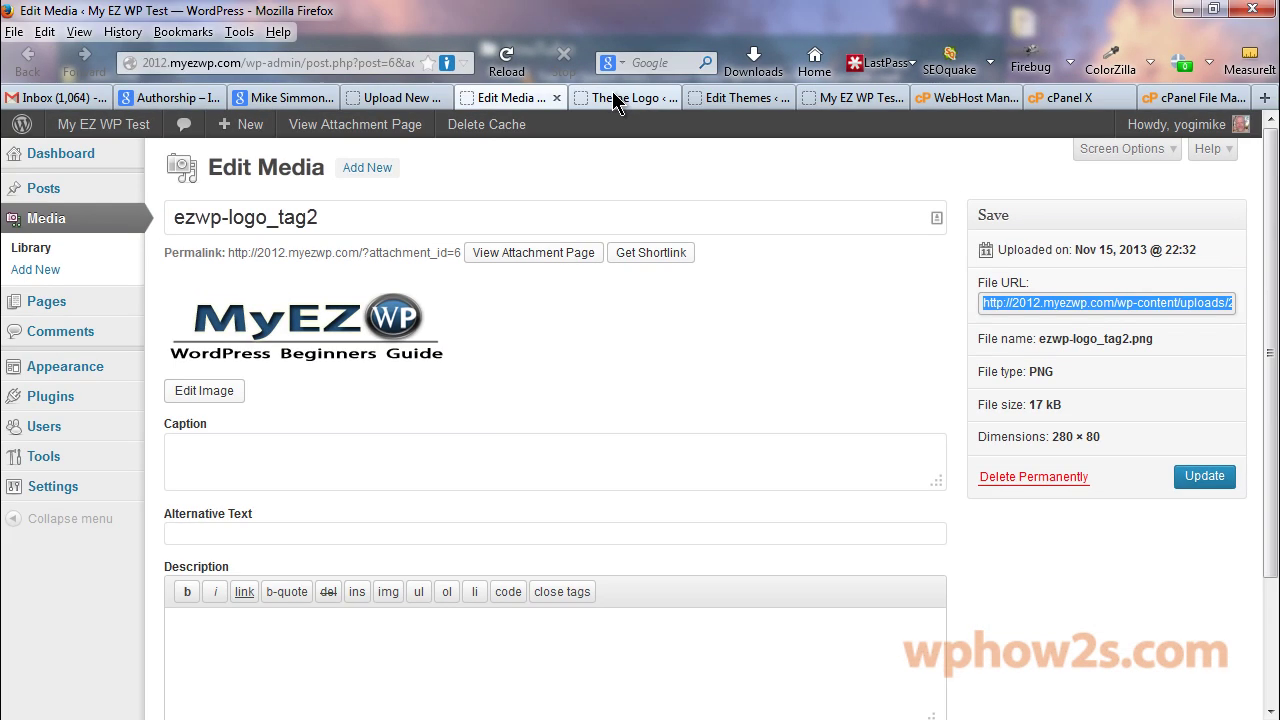
click(614, 98)
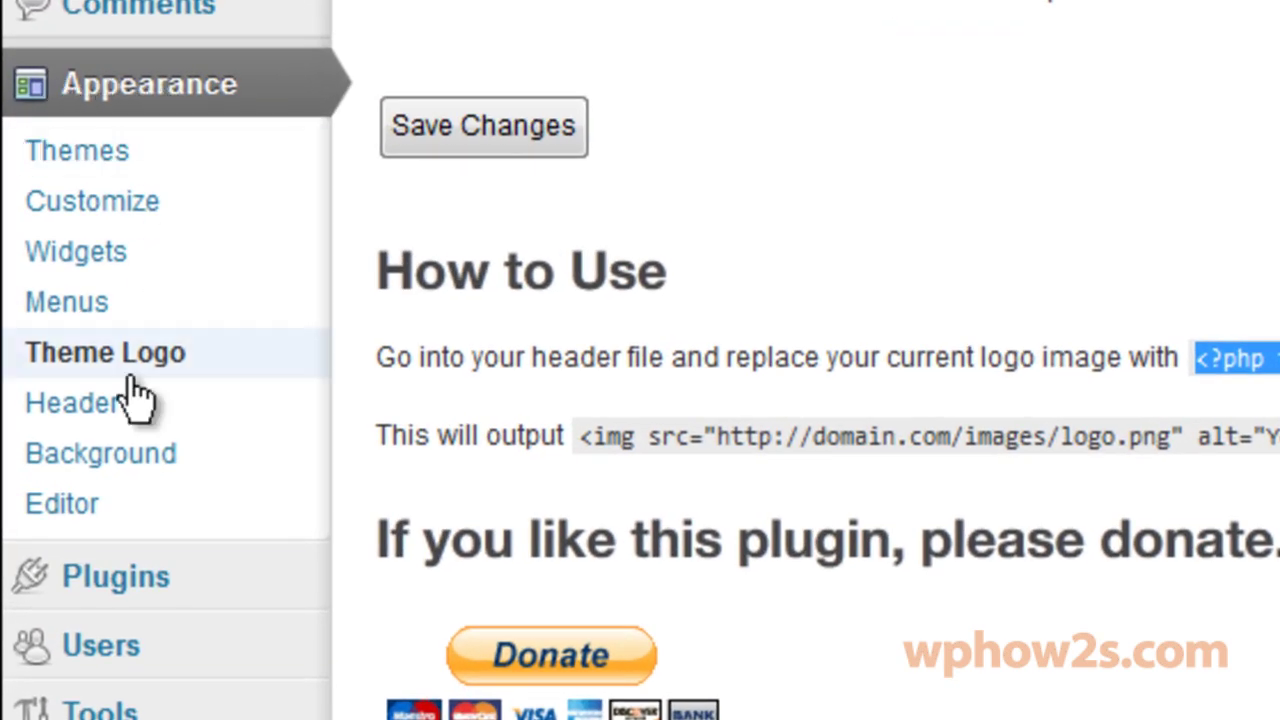
drag(749, 86, 333, 175)
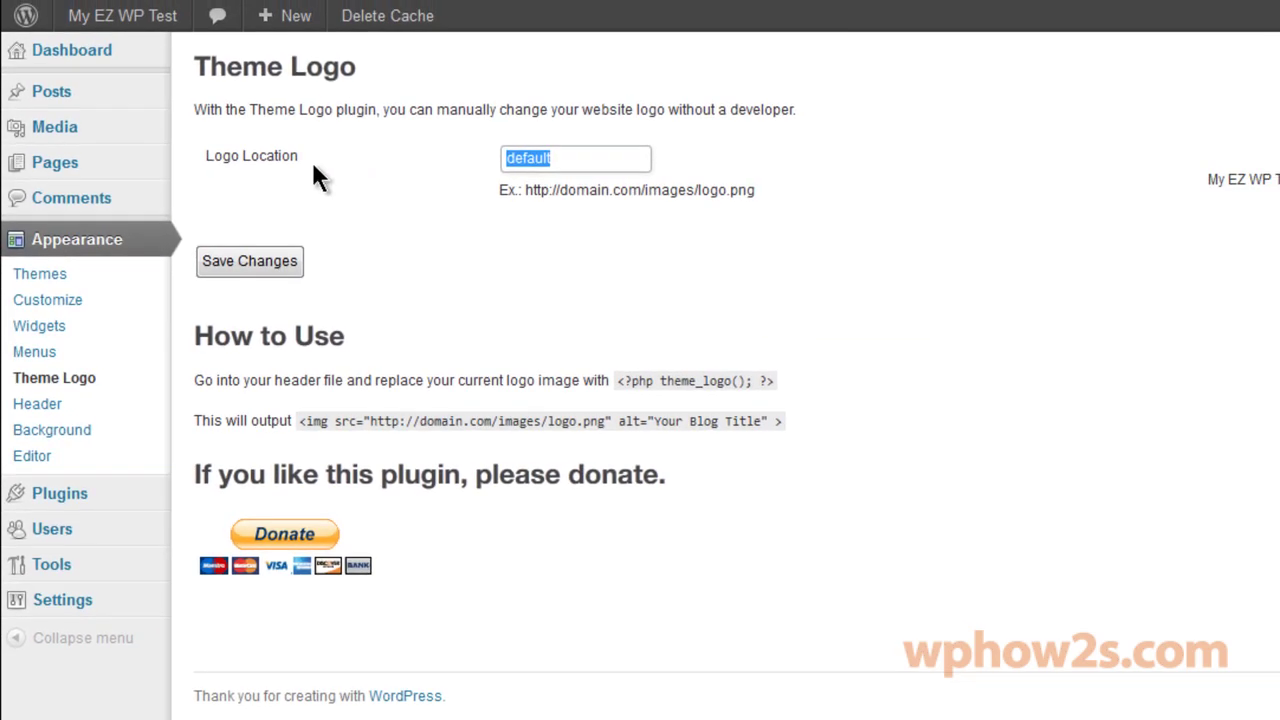
key(BackSpace)
key(ctrl+v)
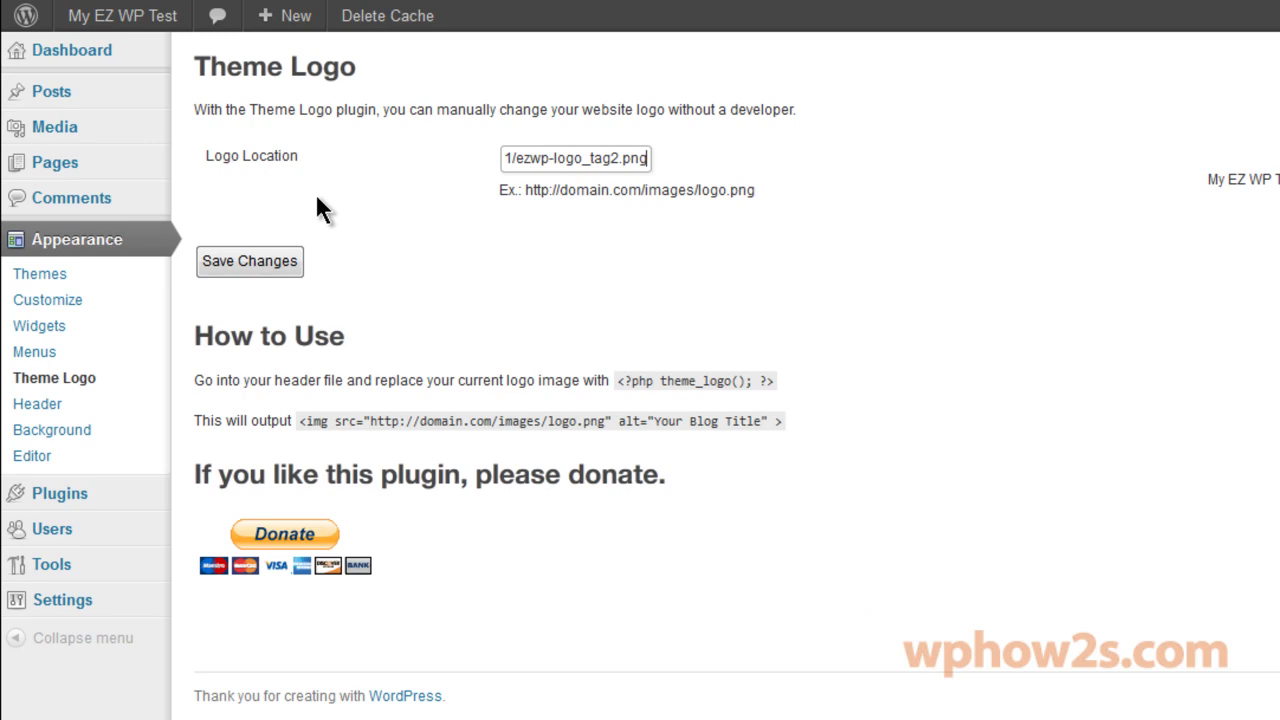
click(275, 262)
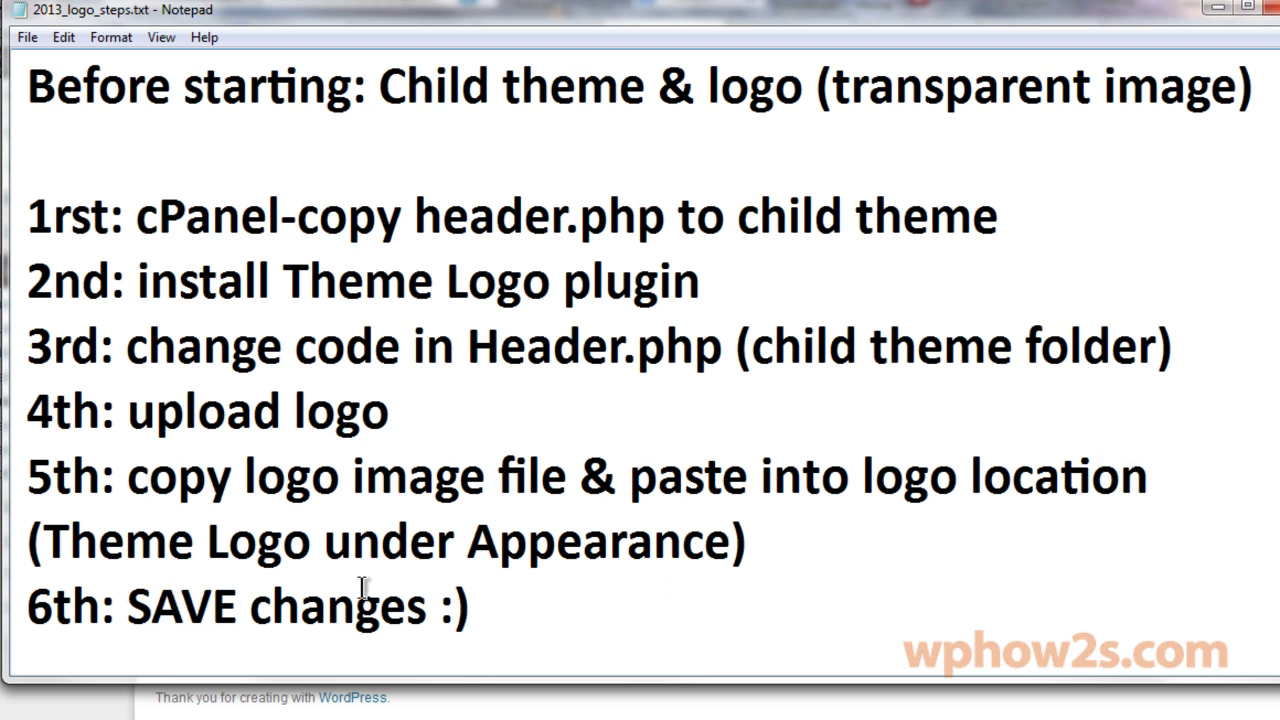
Step: Return from the notes to the My EZ WP Test home page and reload it to check the header logo
key(alt+Tab)
click(940, 45)
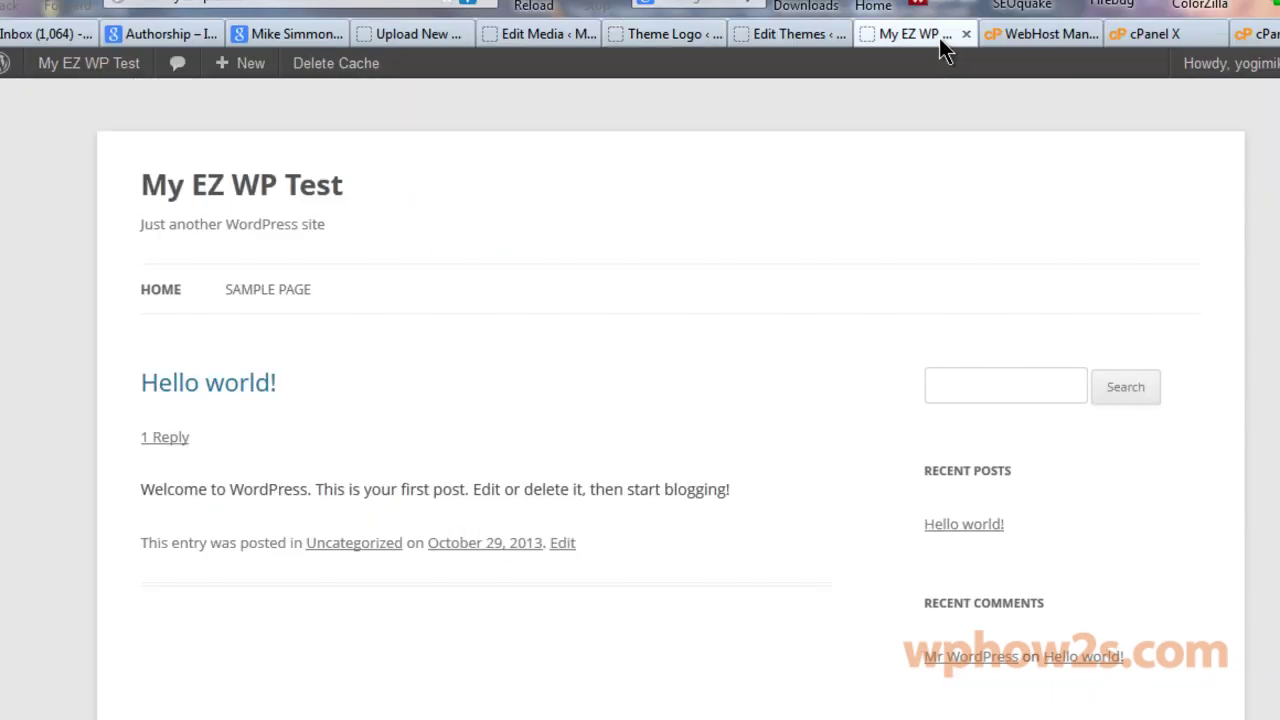
right_click(935, 35)
click(1014, 53)
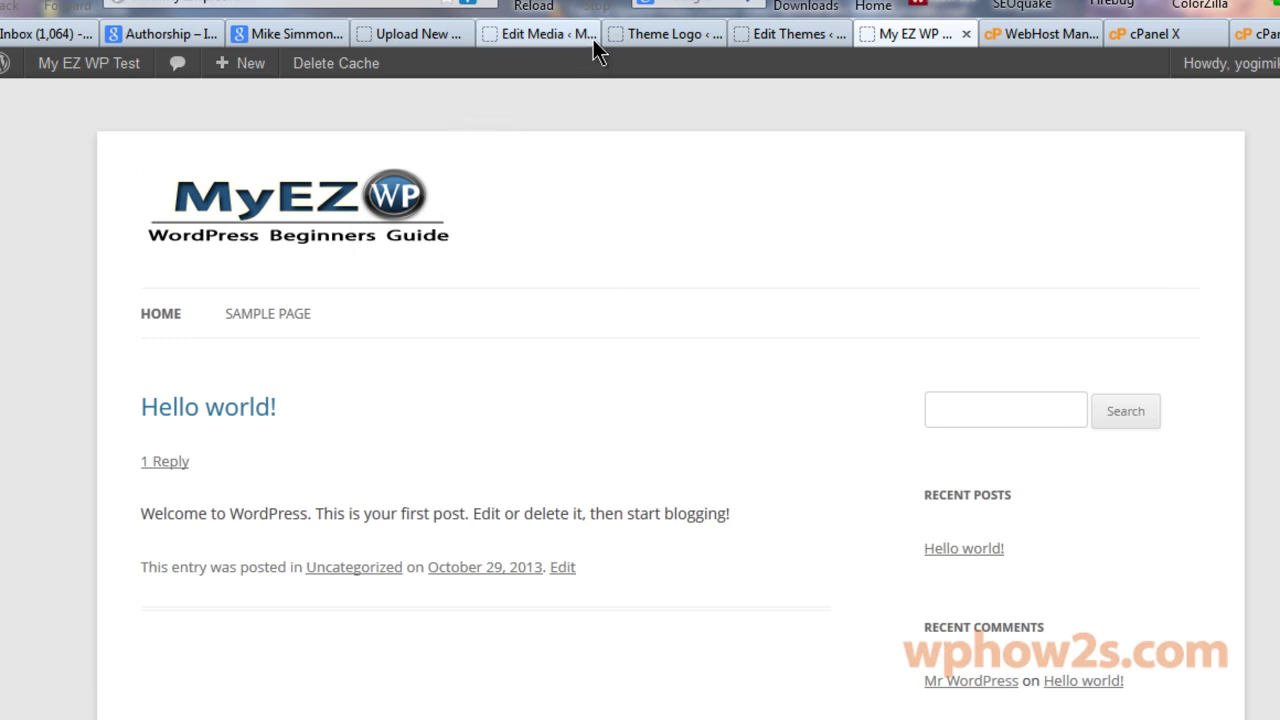
Step: Open the uploaded ezwp-logo_tag2-big_long image for editing and copy its file URL
click(412, 34)
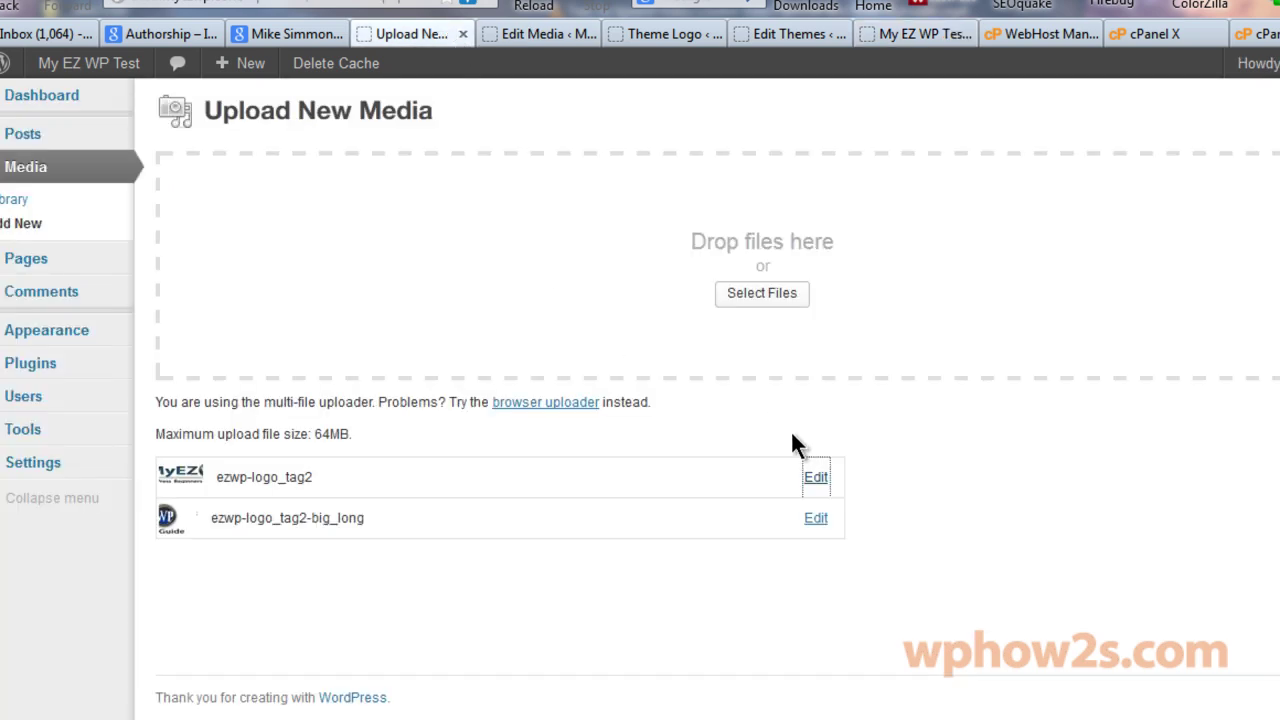
click(815, 522)
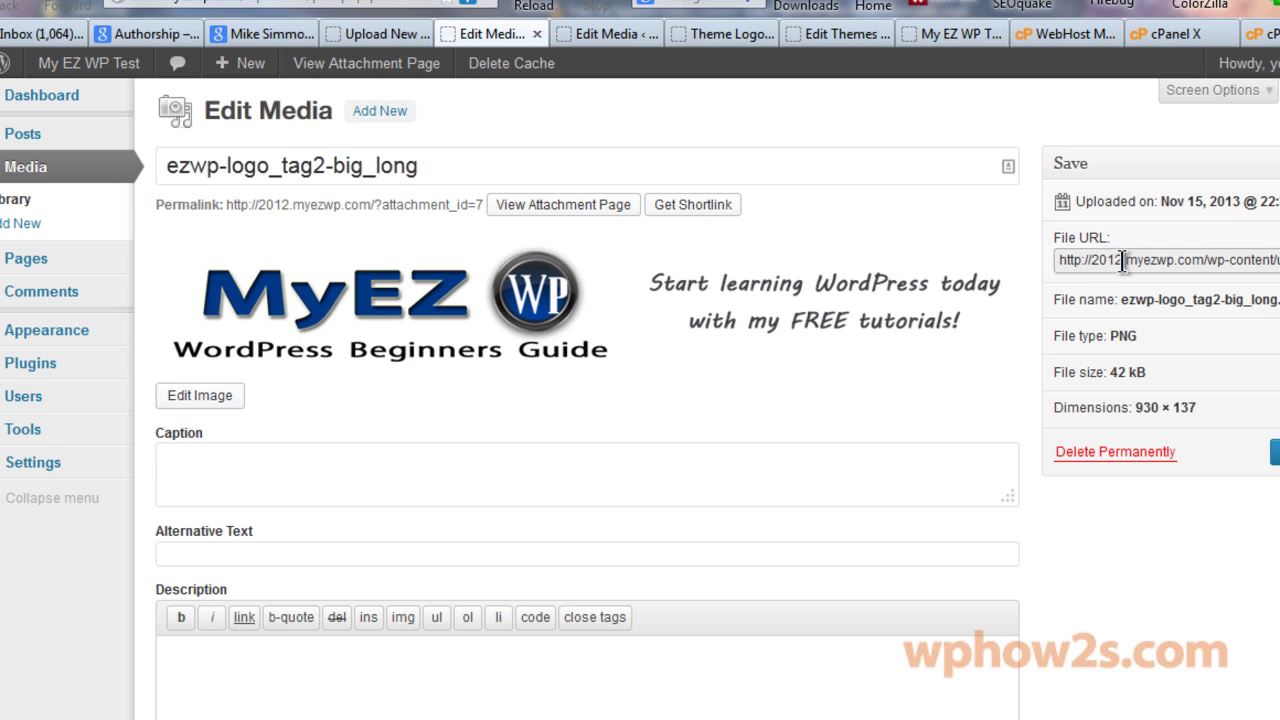
click(1131, 261)
right_click(1131, 261)
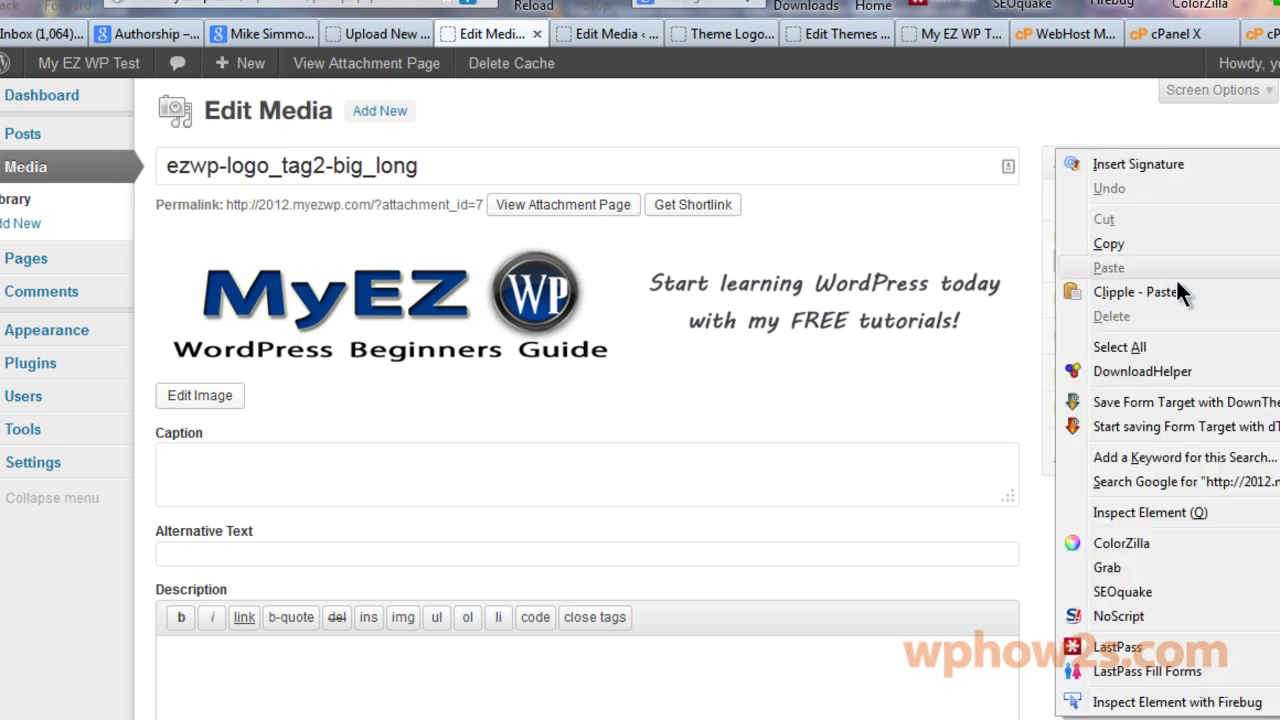
click(1104, 240)
Step: Replace the Theme Logo plugin's Logo Location with the copied ezwp-logo_tag2-big_long.png URL and save the changes
click(720, 34)
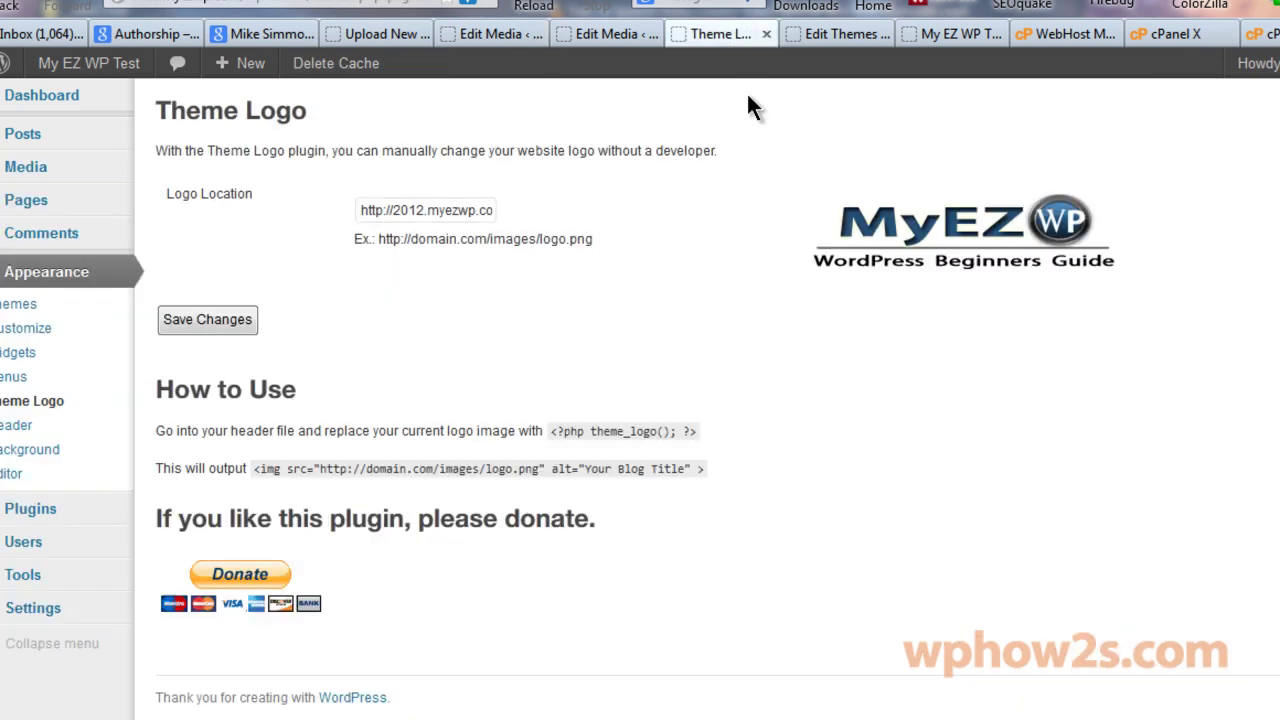
triple_click(421, 210)
right_click(428, 210)
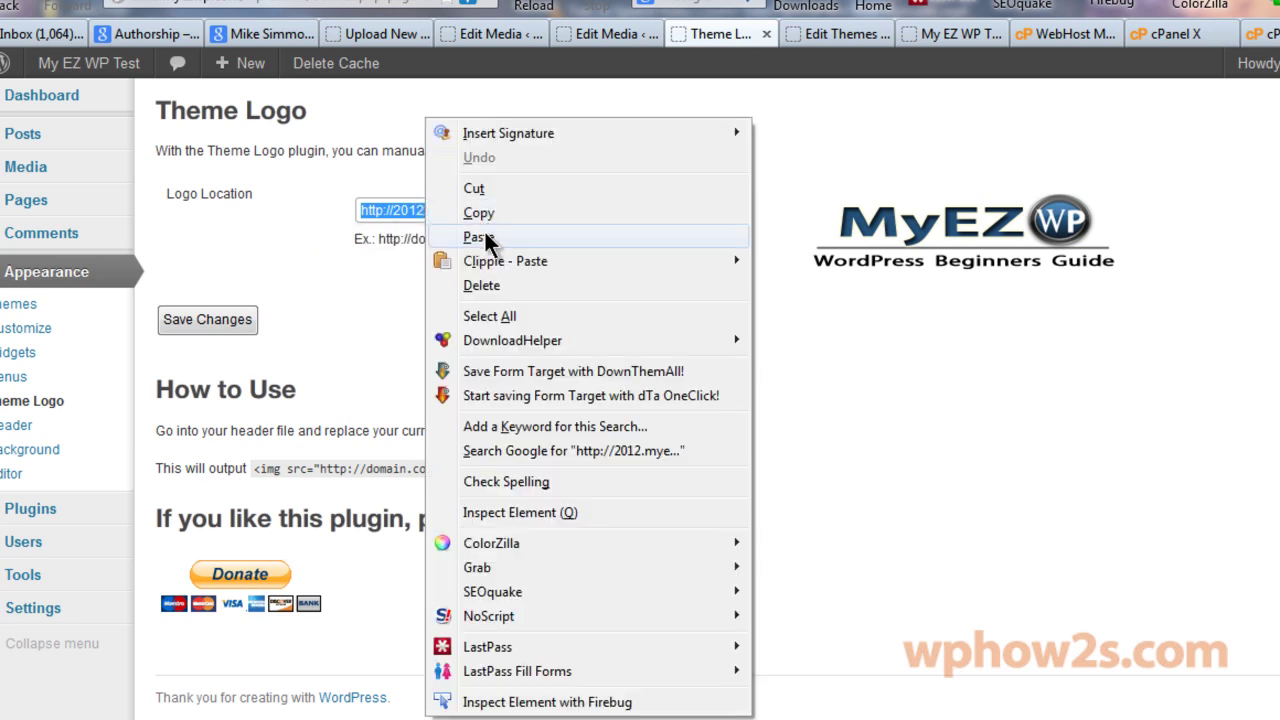
click(484, 232)
click(225, 322)
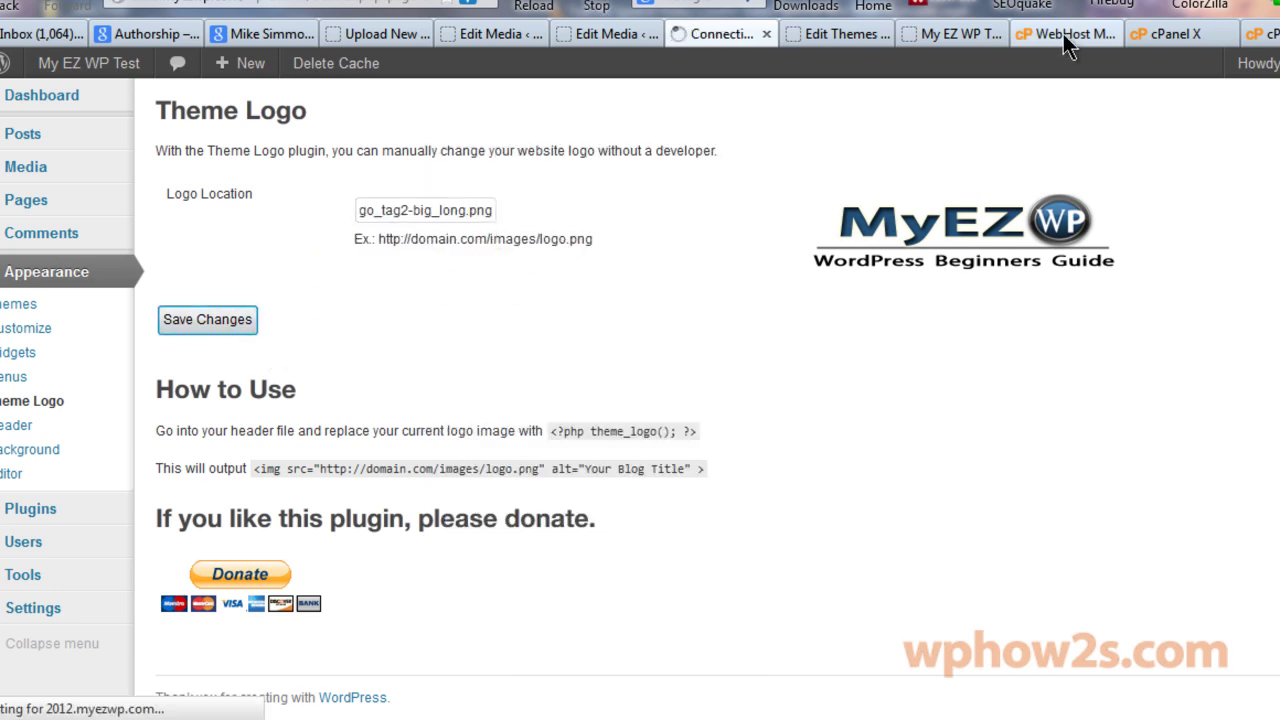
Step: Reload the My EZ WP Test home page to check the long logo in the header
click(948, 36)
right_click(950, 38)
click(1022, 58)
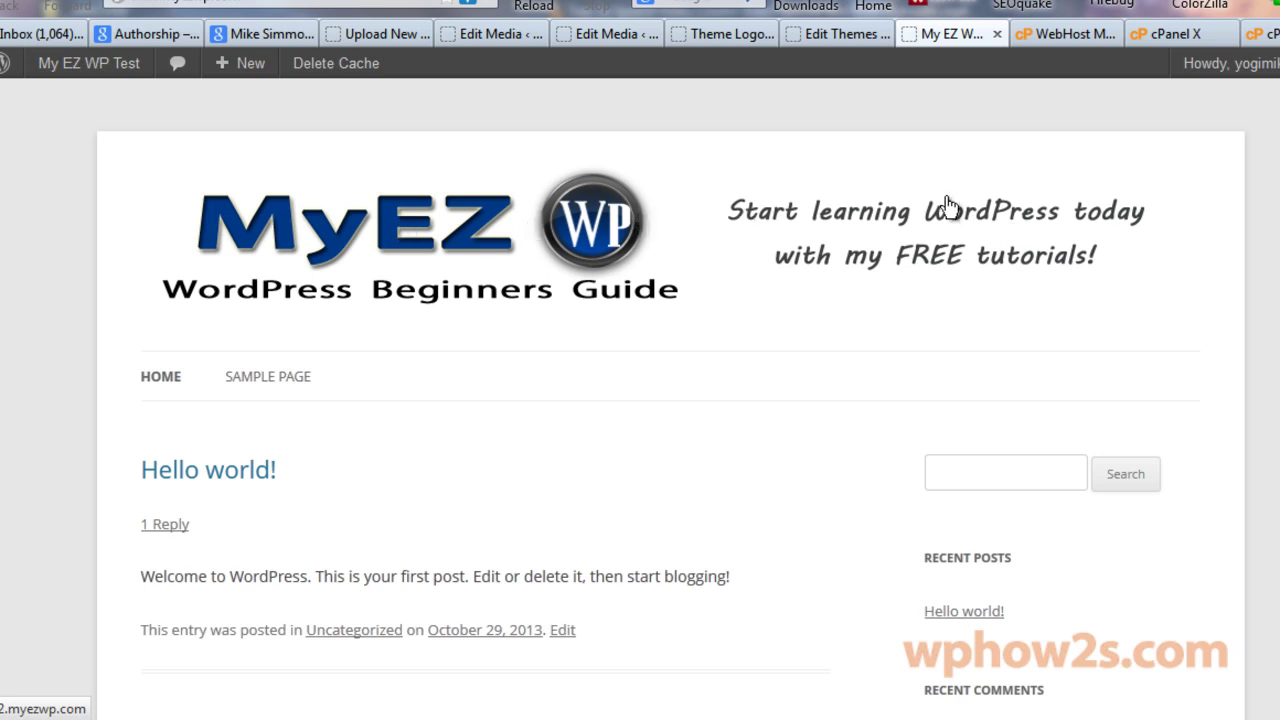
Step: Switch to the 2013_logo_steps.txt notes in Notepad and review the two logo image sizes listed after the steps
key(alt+Tab)
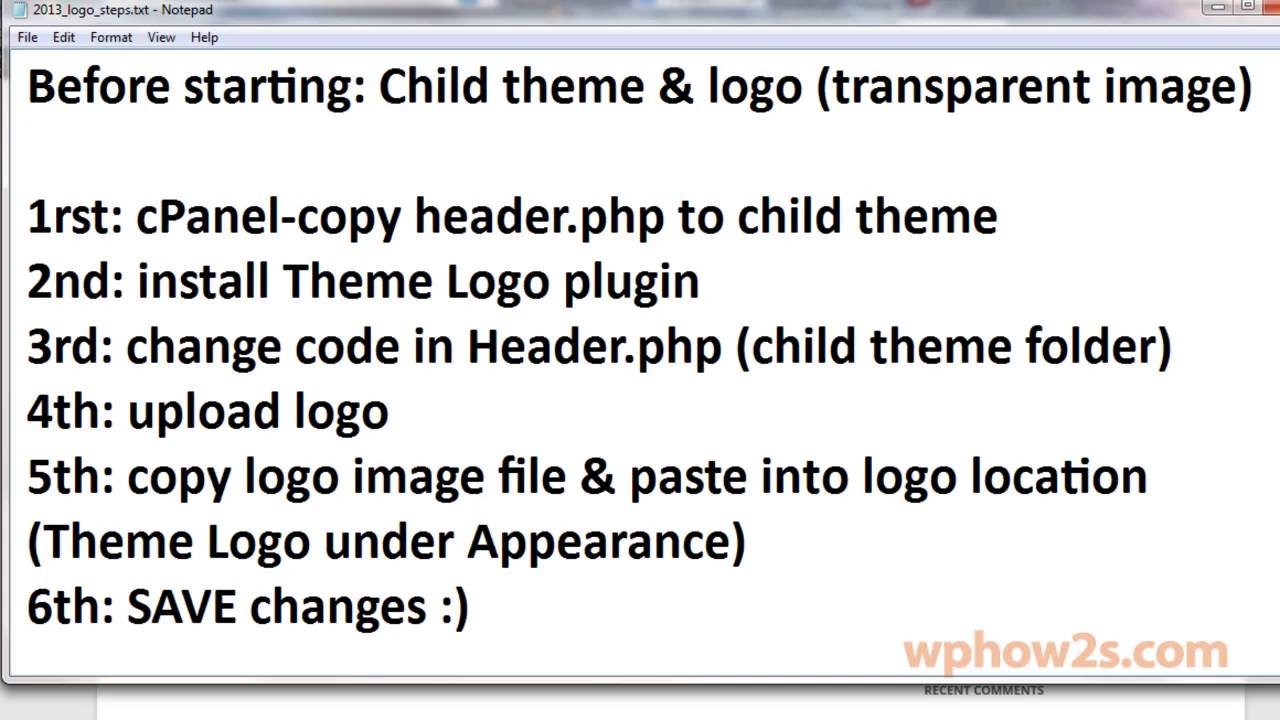
scroll(563, 420, down, 2)
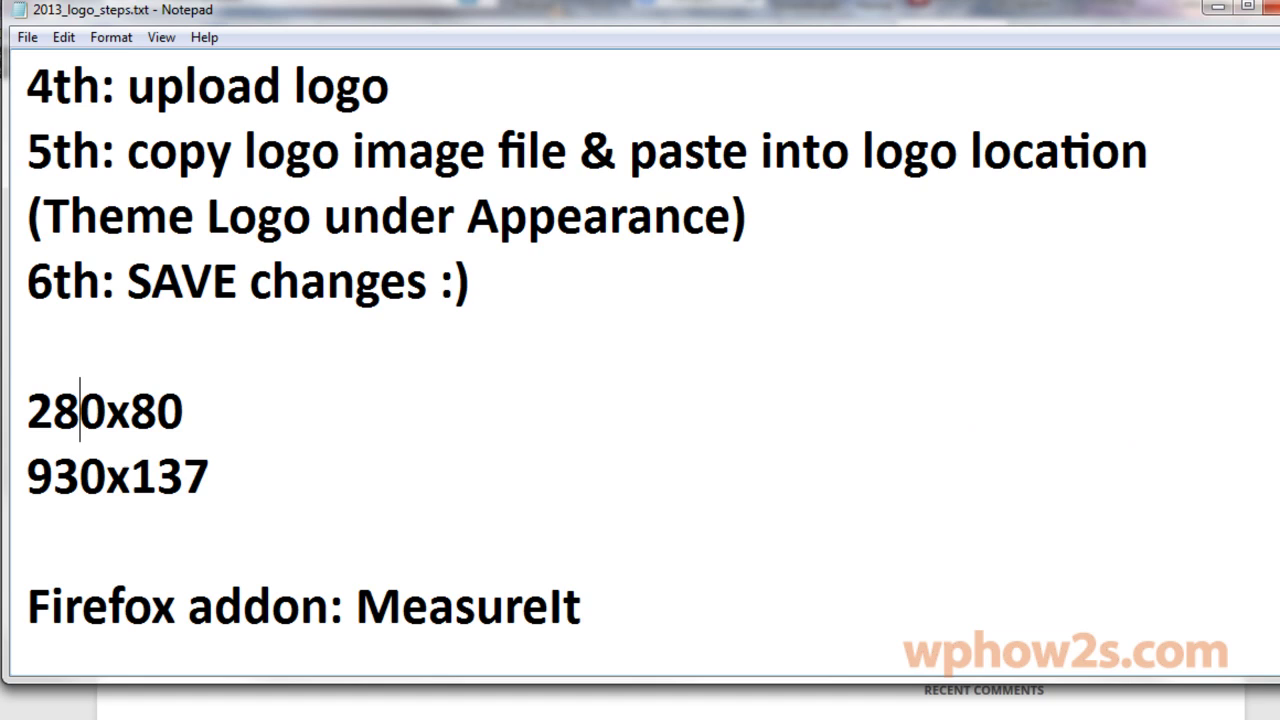
drag(20, 402, 220, 420)
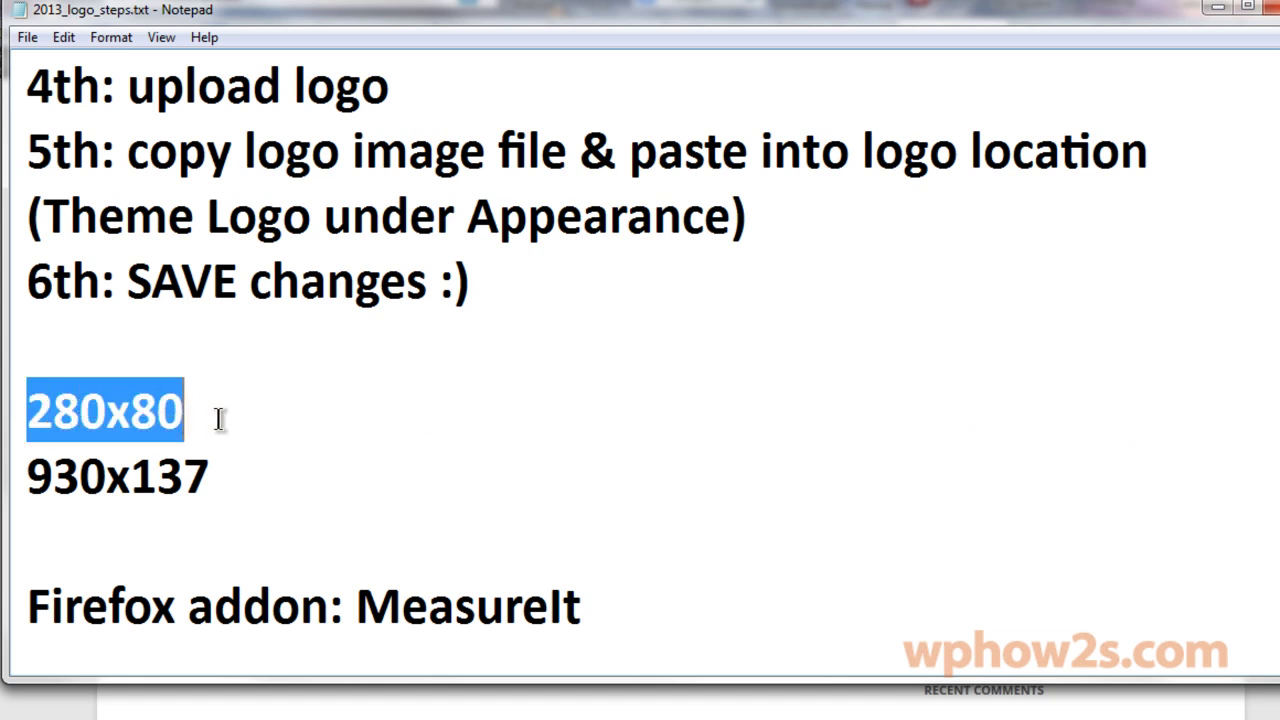
click(256, 476)
drag(30, 468, 214, 476)
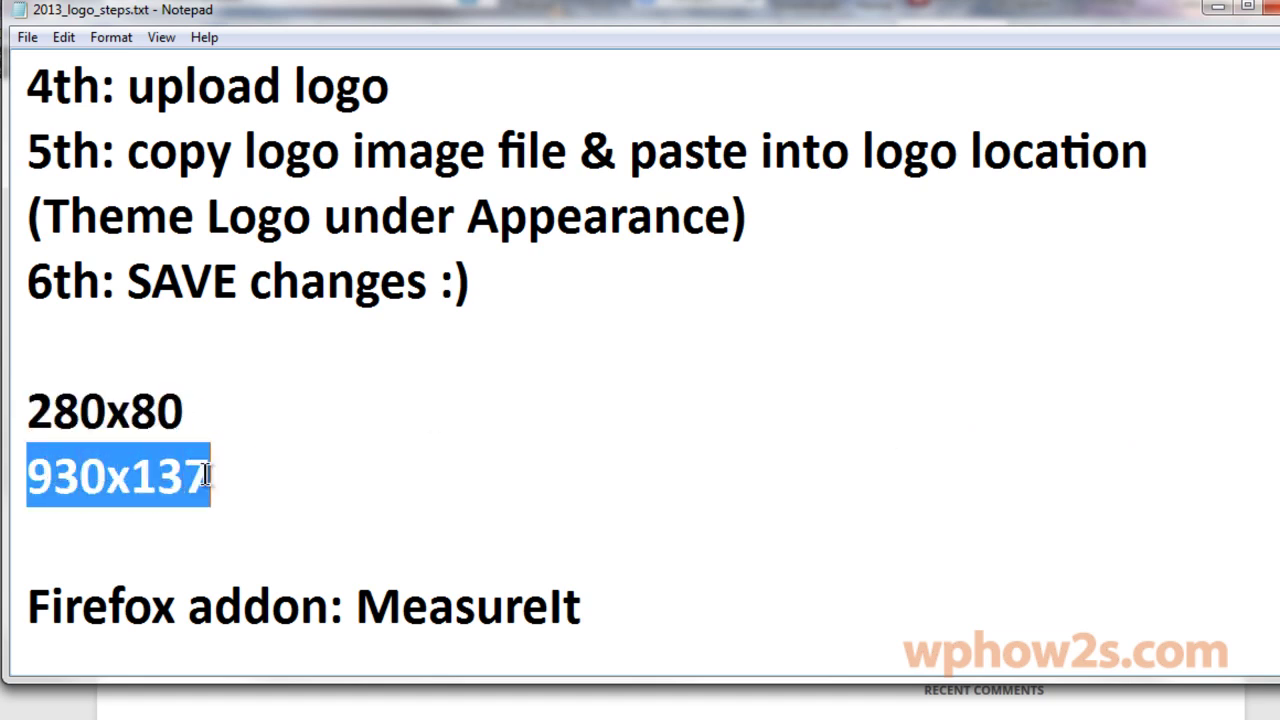
Step: Highlight the Firefox addon line in the notes and single out the name MeasureIt
click(274, 477)
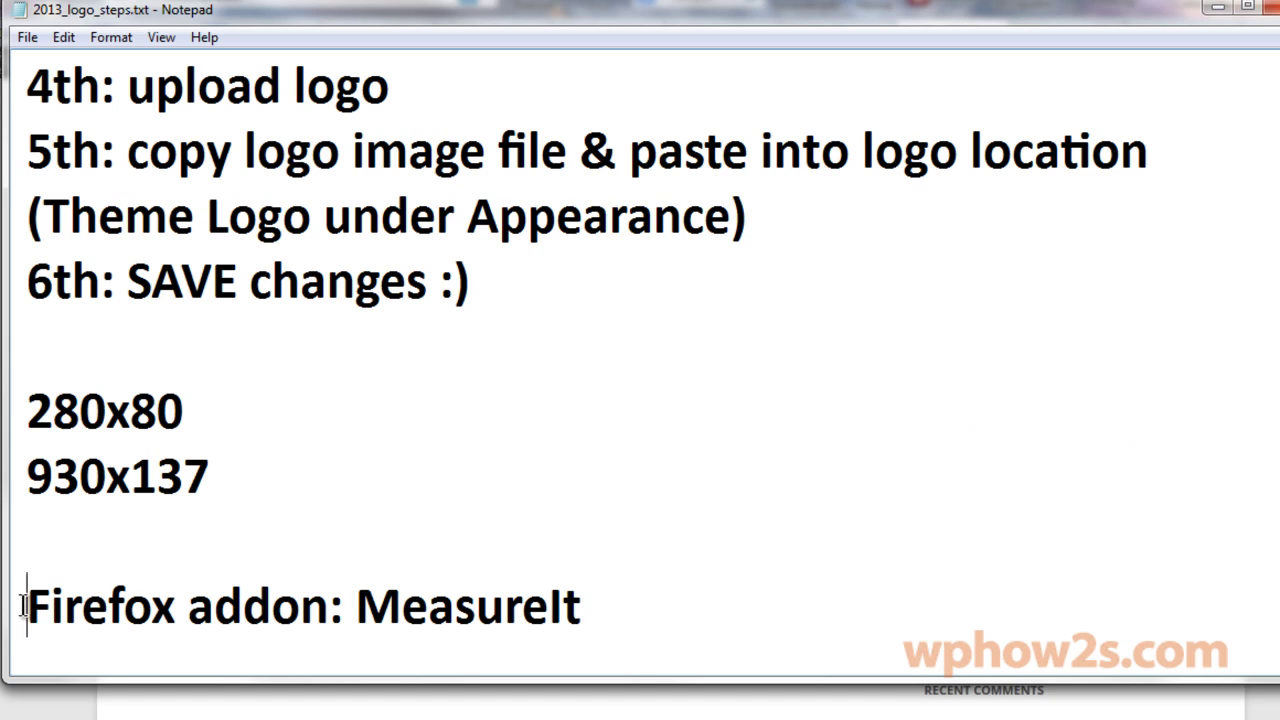
drag(26, 605, 610, 627)
click(610, 627)
drag(357, 605, 589, 601)
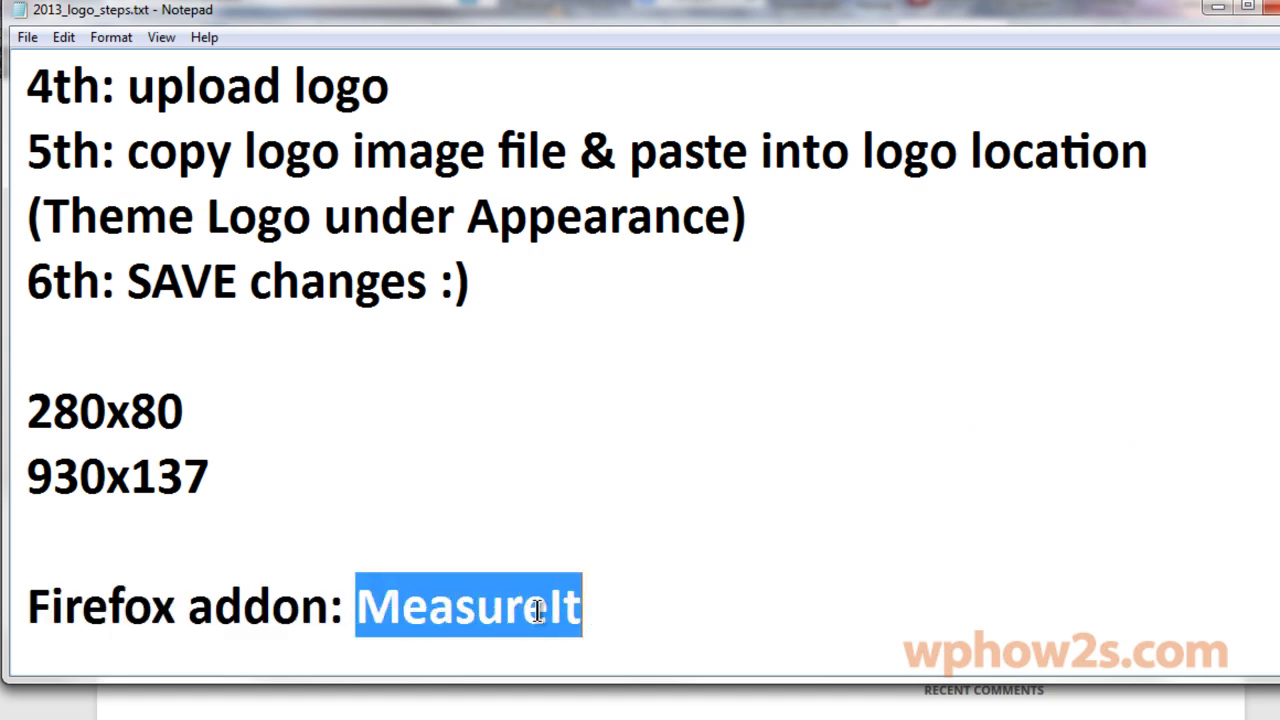
Step: Switch back to Firefox, measure the header logo's width and height with MeasureIt, and turn the measuring tool off
click(1217, 8)
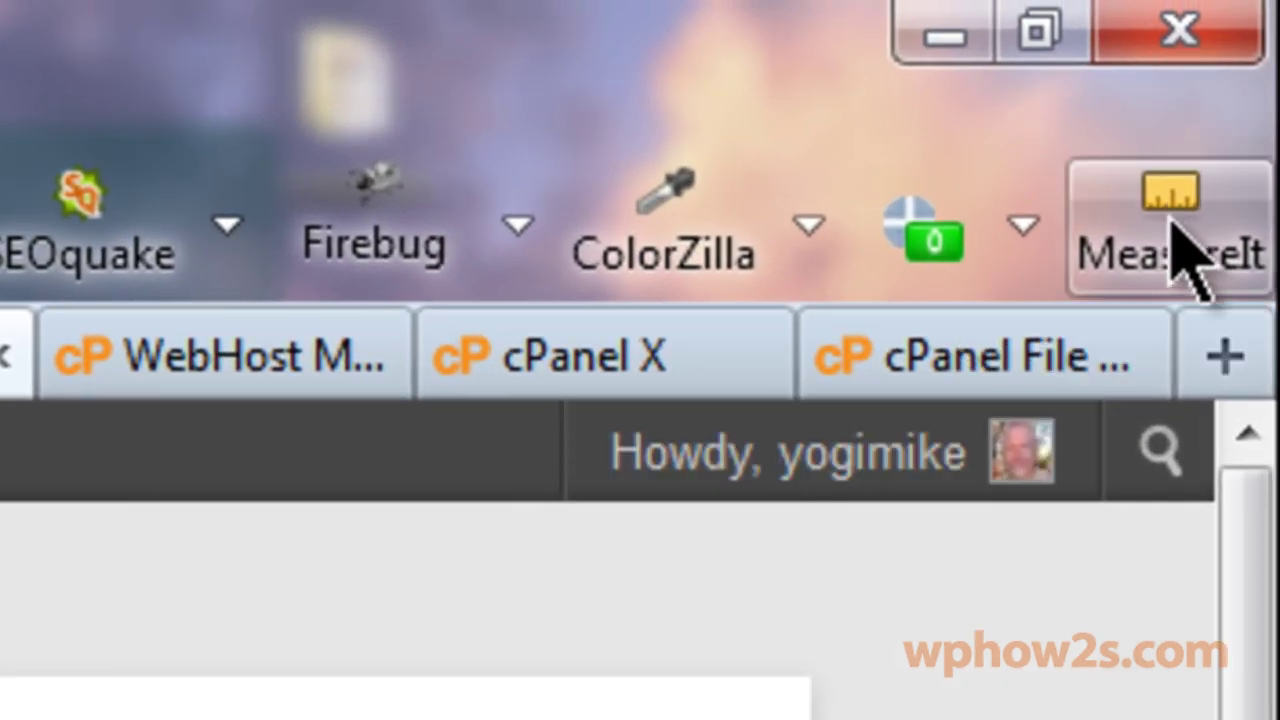
click(1185, 262)
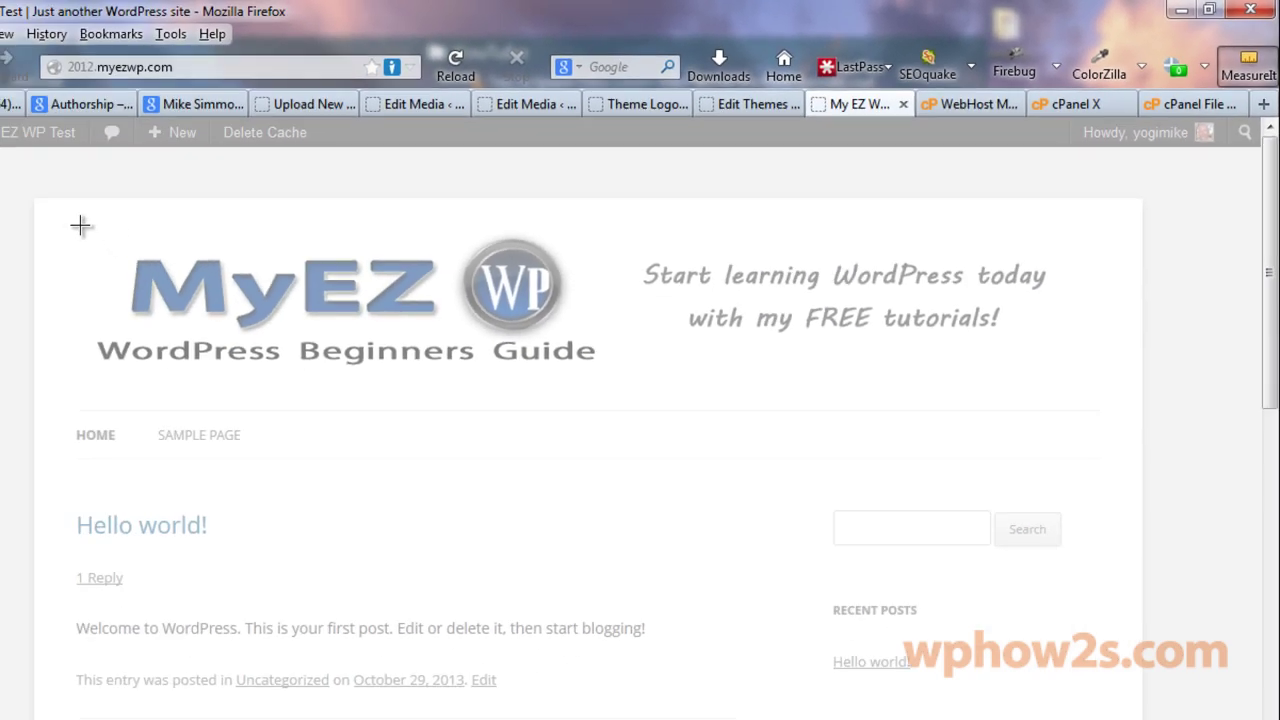
drag(87, 223, 1059, 380)
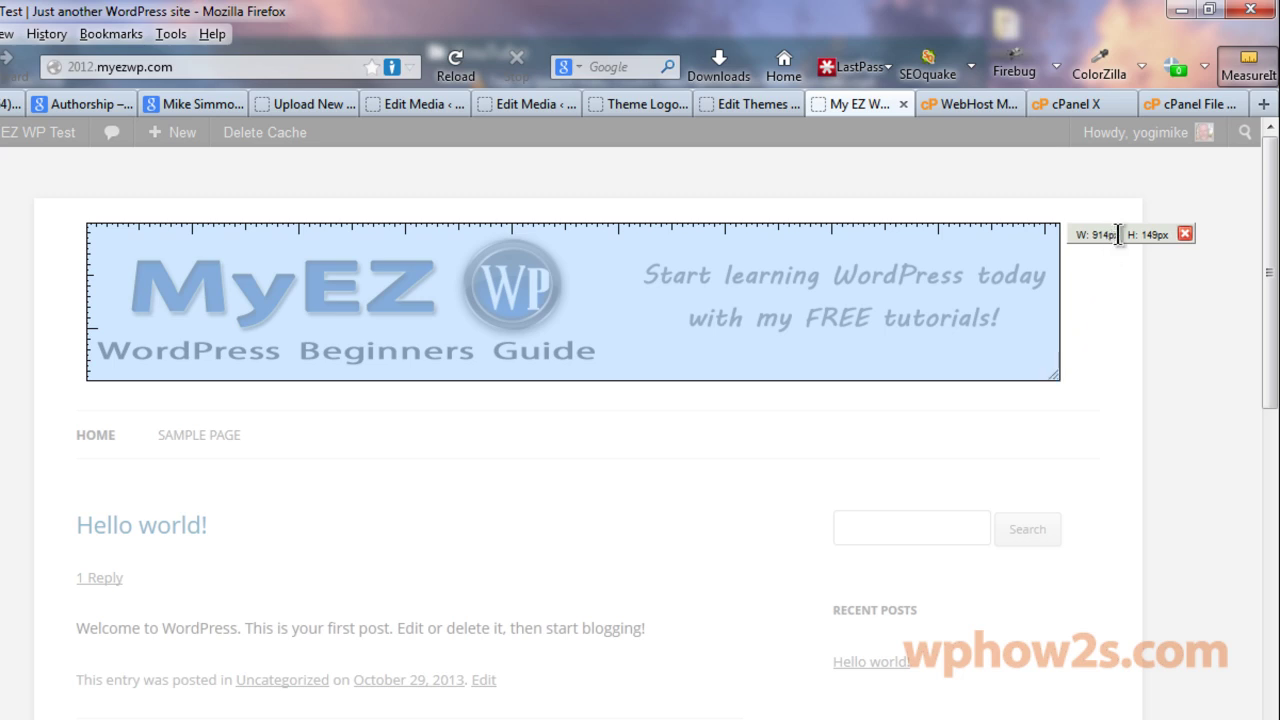
click(1186, 234)
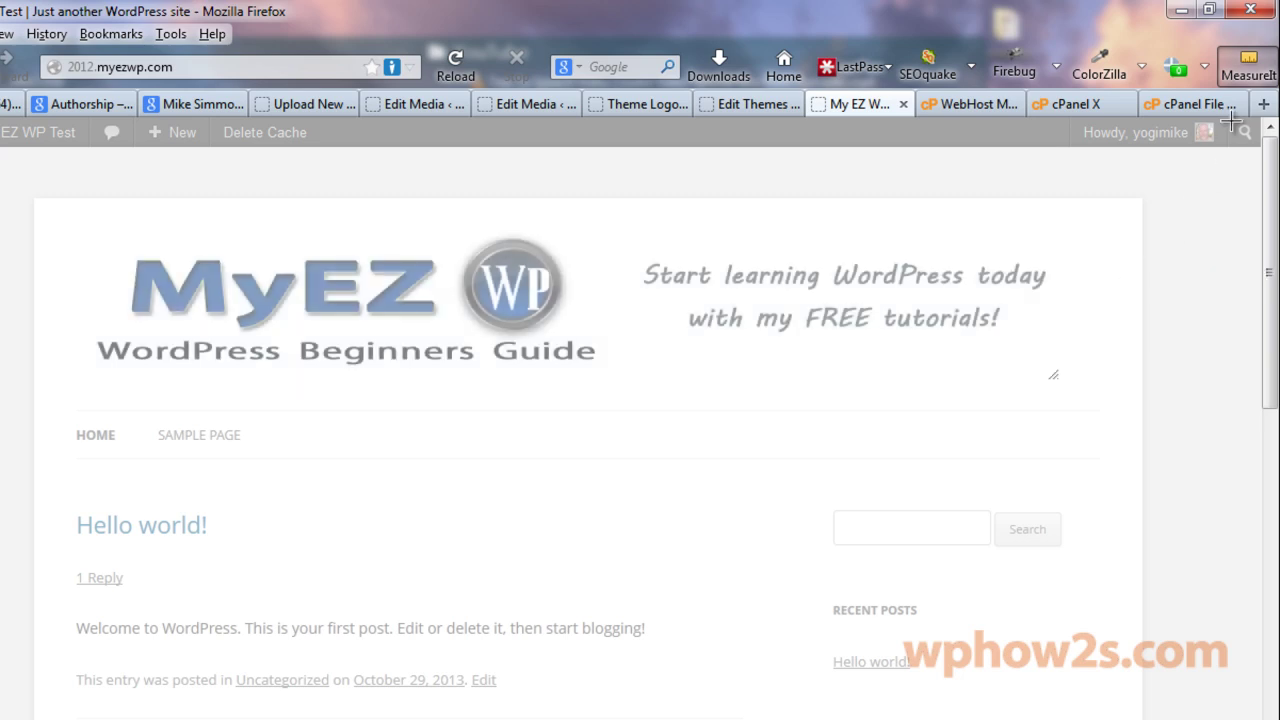
click(1247, 63)
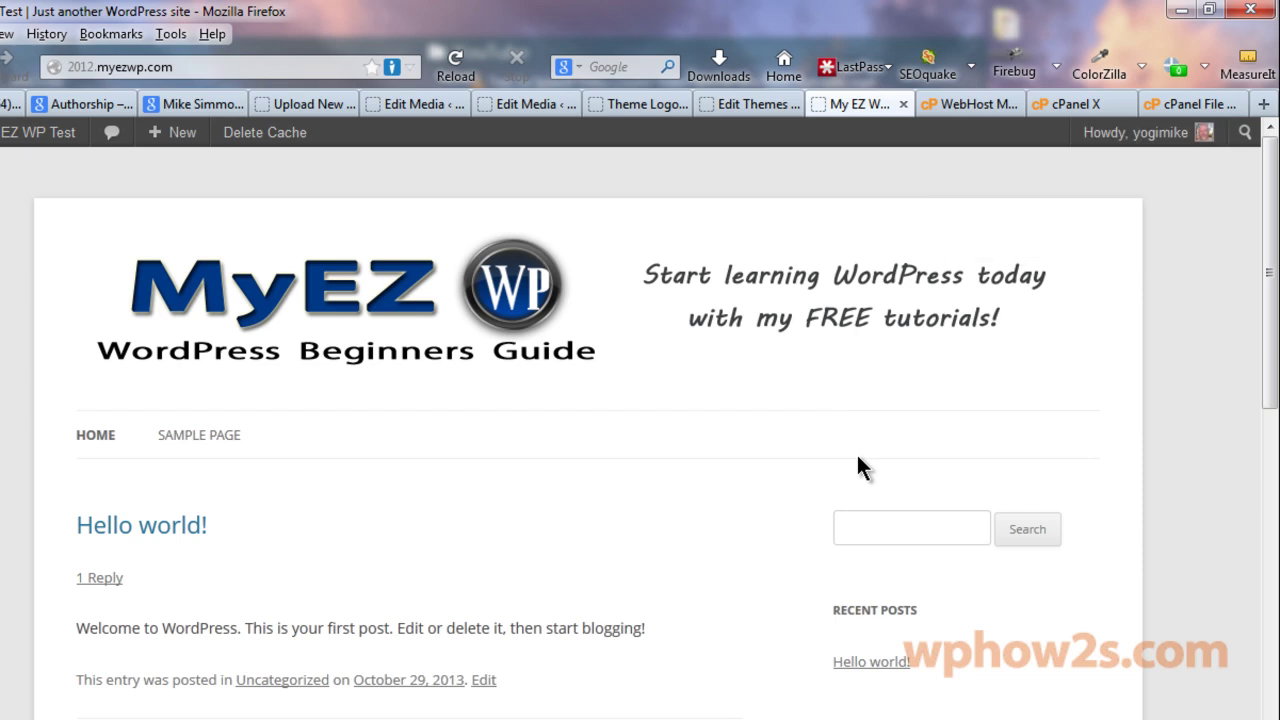